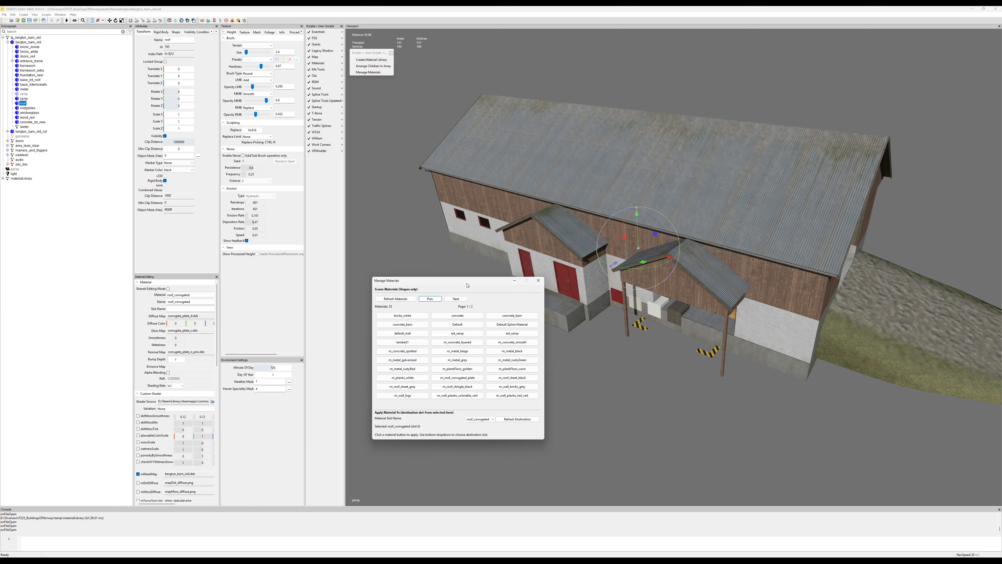
Try lifting the roof vertically off the barn, and undo the move.
{"action": "left_click_drag", "start_coordinate": [467, 284], "coordinate": [451, 313]}
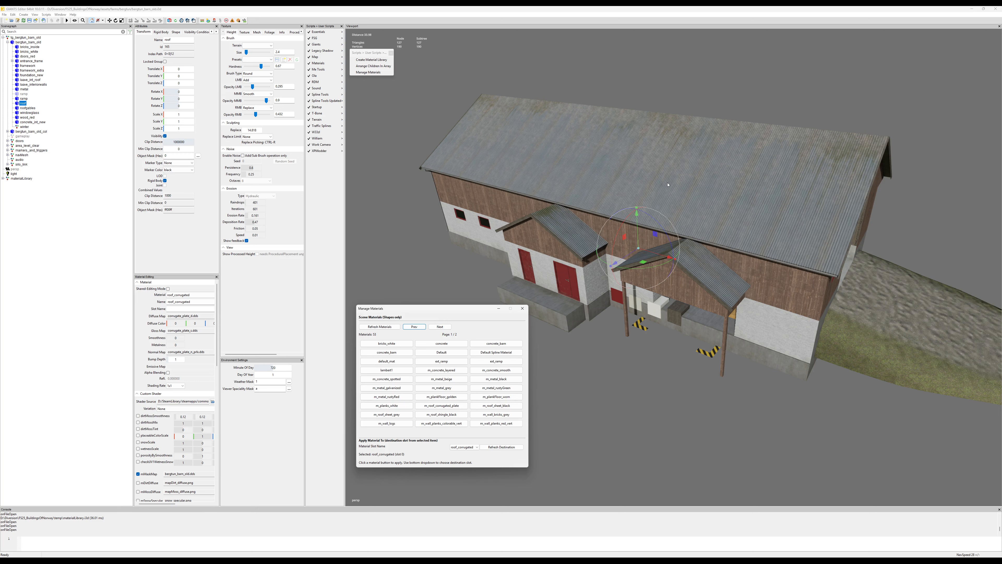
{"action": "left_click_drag", "start_coordinate": [637, 239], "coordinate": [634, 159]}
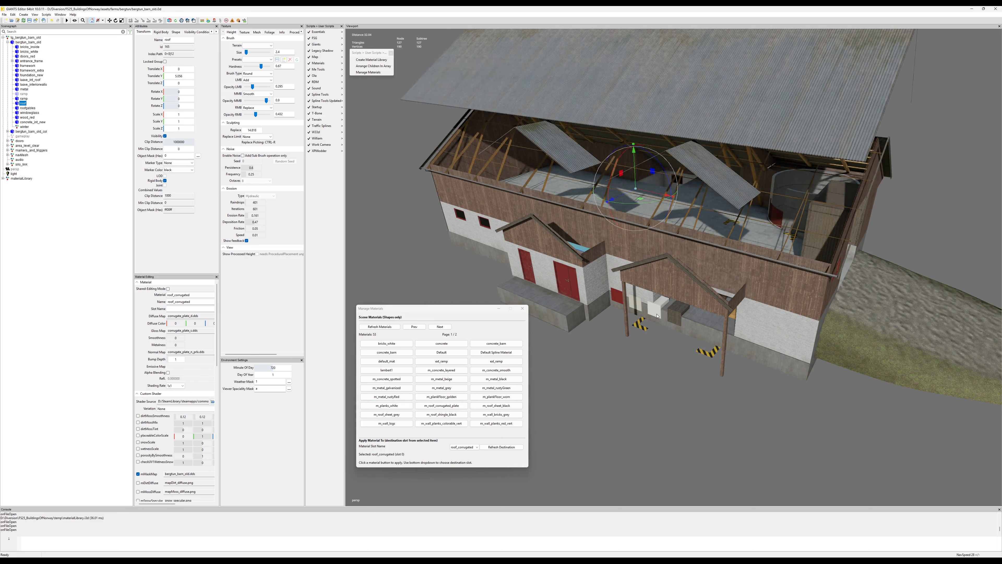
{"action": "key", "text": "ctrl+z"}
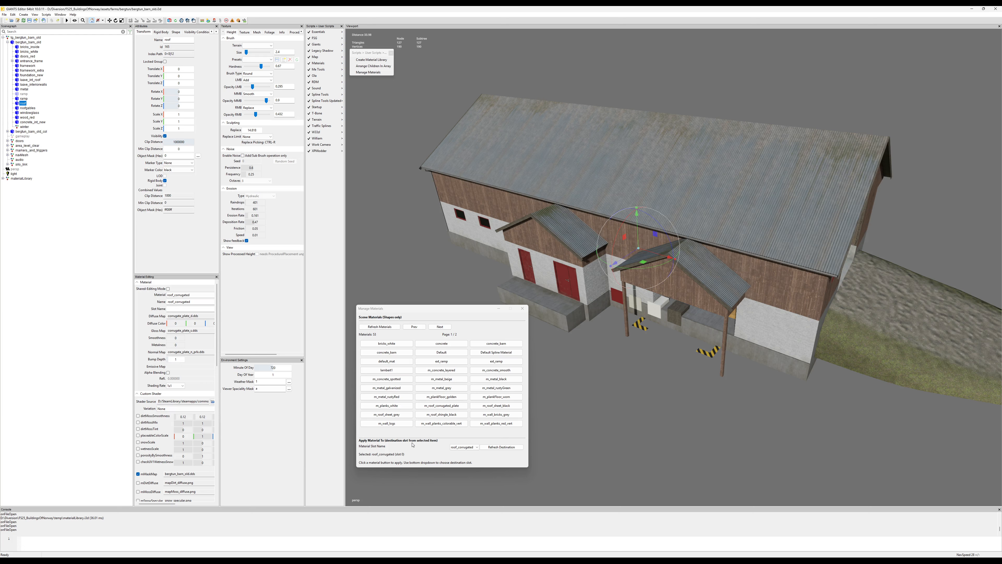
Set the roof_corrugated slot as the destination and apply the m_roof_sheet_black material to the barn roof.
{"action": "left_click", "coordinate": [464, 447]}
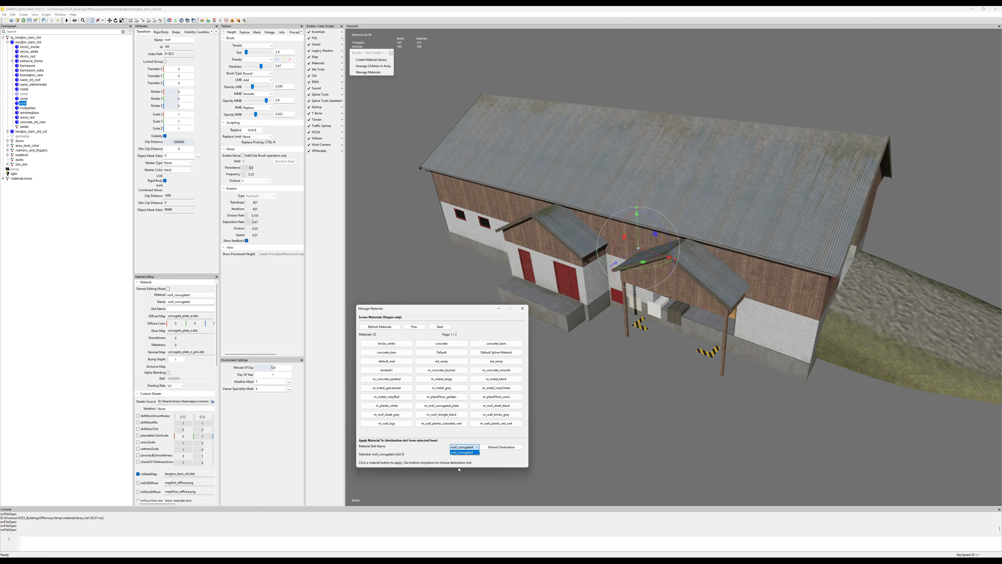
{"action": "left_click", "coordinate": [465, 447]}
{"action": "left_click", "coordinate": [493, 448]}
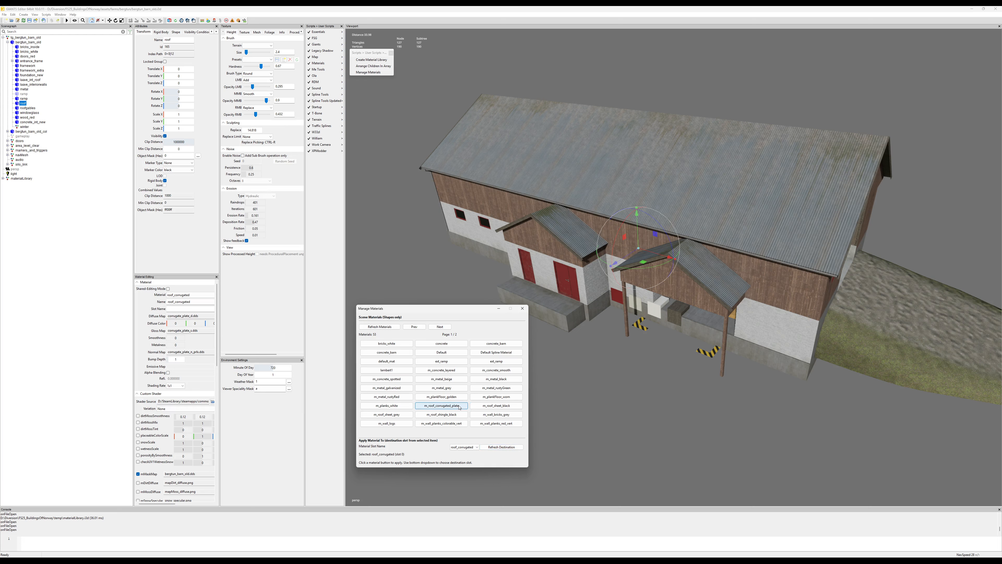
{"action": "left_click", "coordinate": [504, 407]}
{"action": "left_click_drag", "start_coordinate": [714, 245], "coordinate": [695, 267], "text": "alt"}
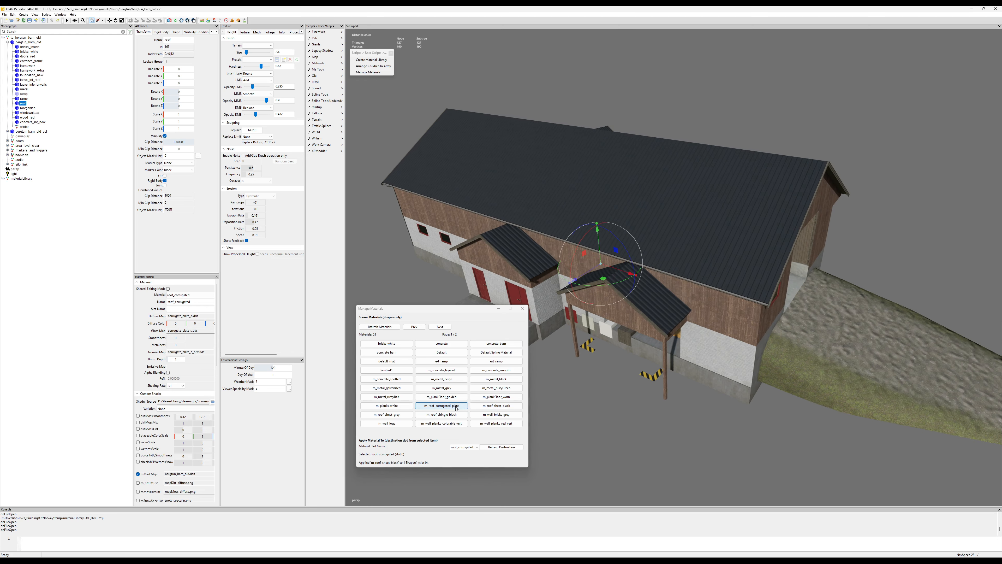
Try m_roof_sheet_grey and m_roof_shingle_black on the roof, finishing with m_roof_corrugated_plate.
{"action": "left_click", "coordinate": [405, 417]}
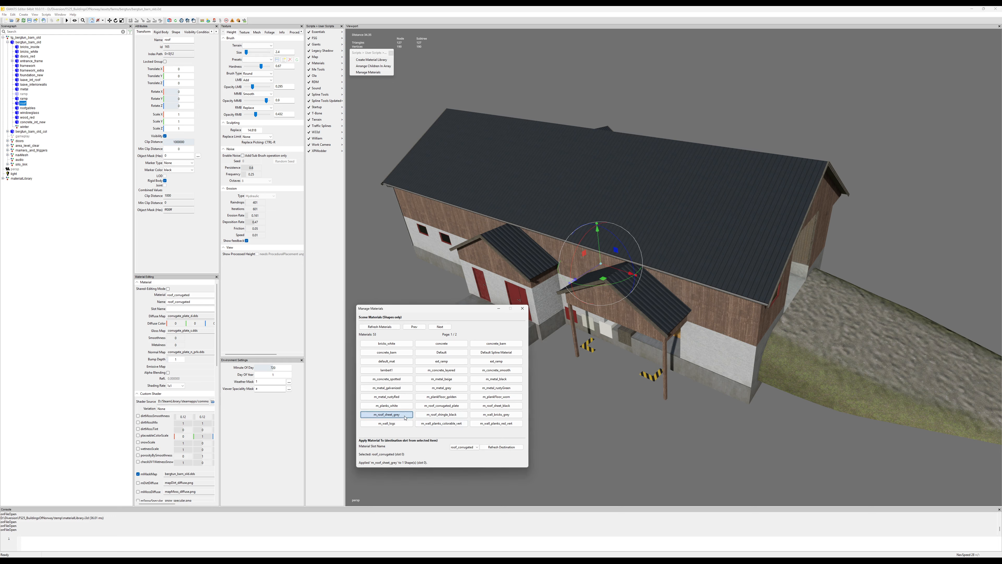
{"action": "left_click", "coordinate": [442, 414]}
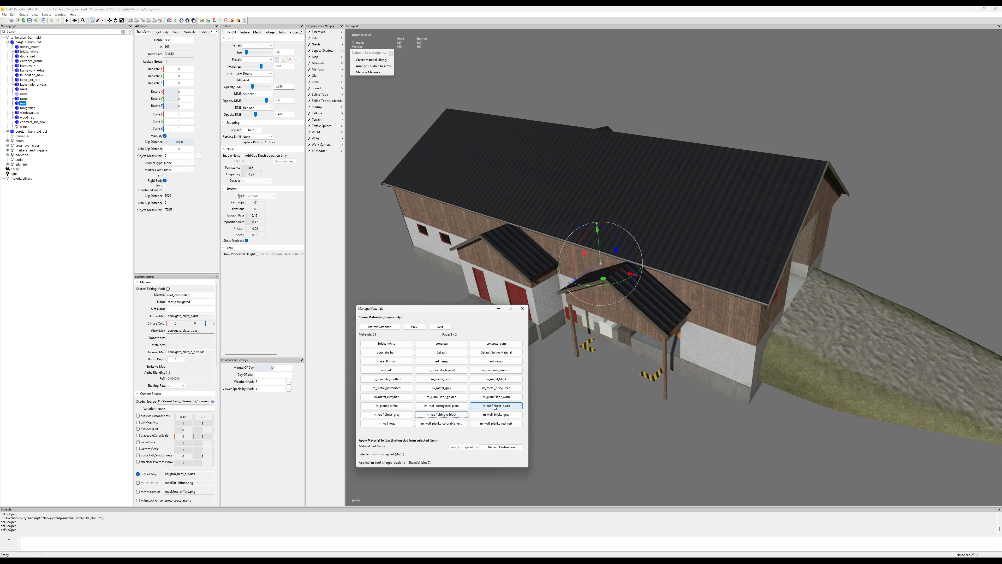
{"action": "left_click", "coordinate": [441, 405]}
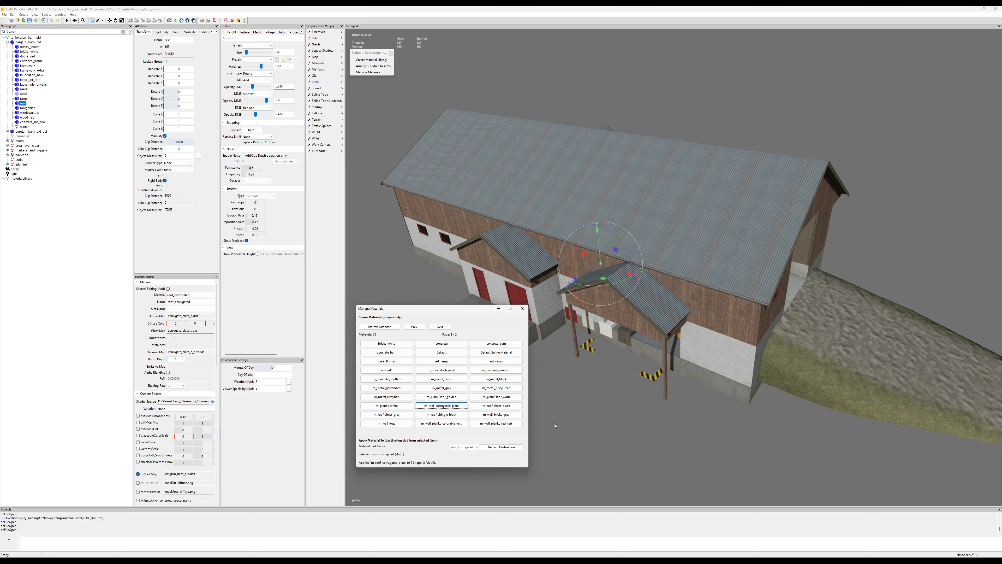
Select the barn's brown siding and refresh the destination so materials are applied to its siding_brown slot.
{"action": "left_click_drag", "start_coordinate": [742, 367], "coordinate": [689, 324], "text": "alt"}
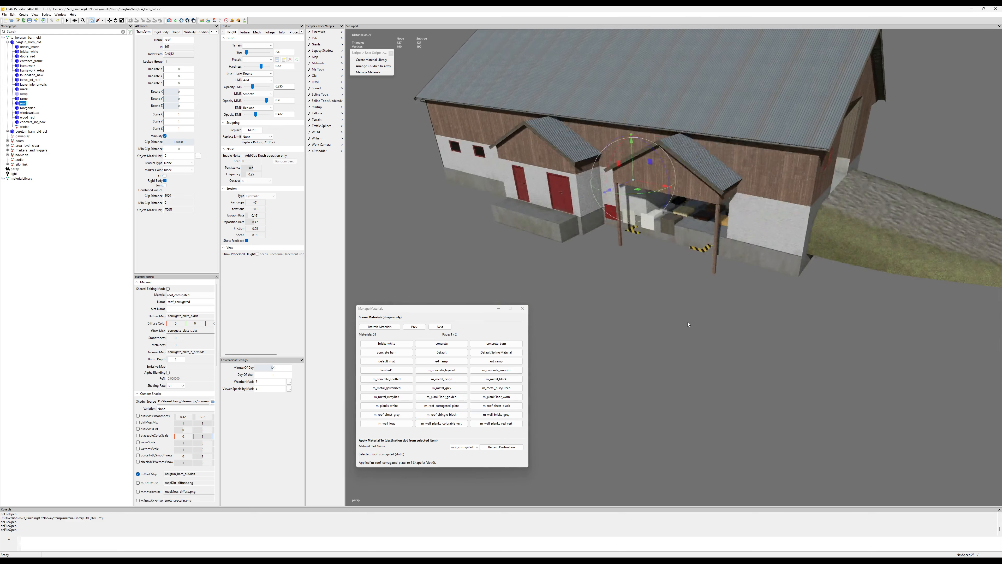
{"action": "scroll", "coordinate": [686, 272], "scroll_direction": "up", "scroll_amount": 3}
{"action": "left_click_drag", "start_coordinate": [684, 264], "coordinate": [632, 240], "text": "alt"}
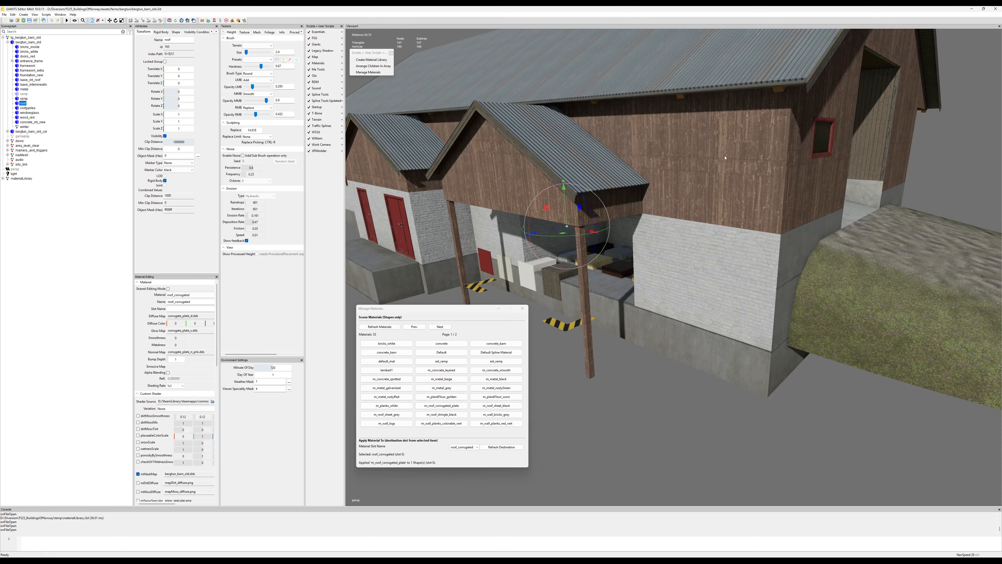
{"action": "left_click", "coordinate": [725, 158]}
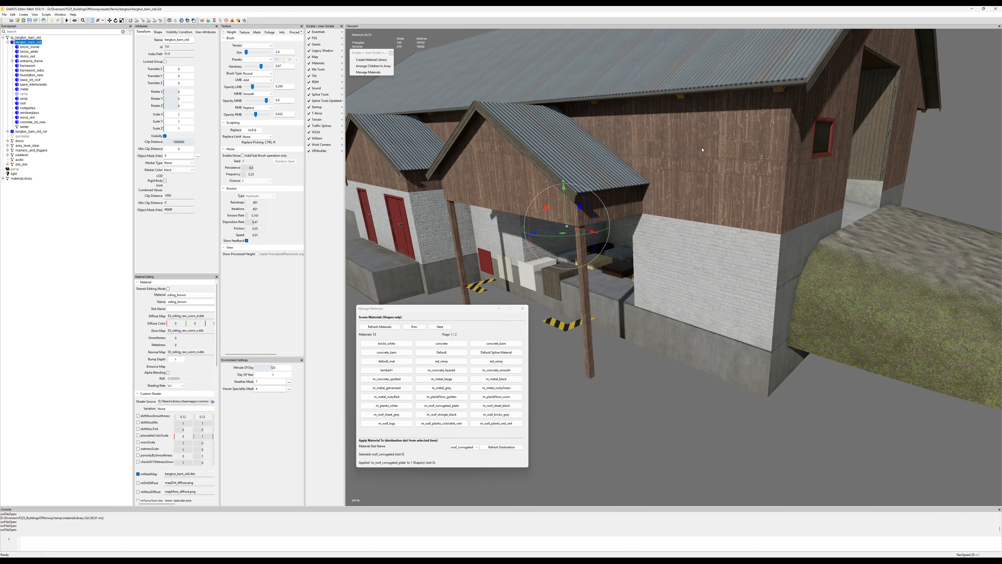
{"action": "left_click", "coordinate": [496, 447]}
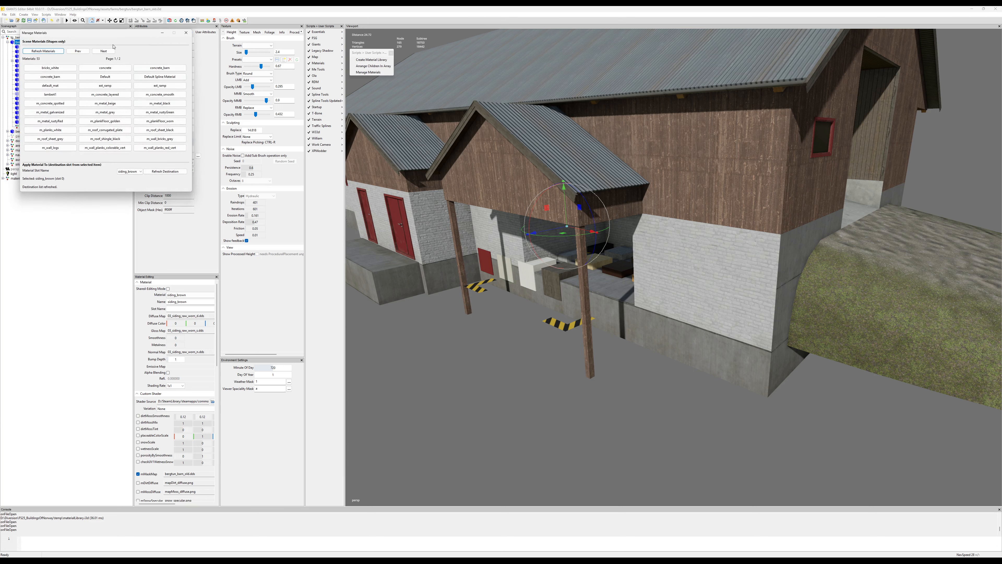
{"action": "left_click_drag", "start_coordinate": [99, 34], "coordinate": [429, 288]}
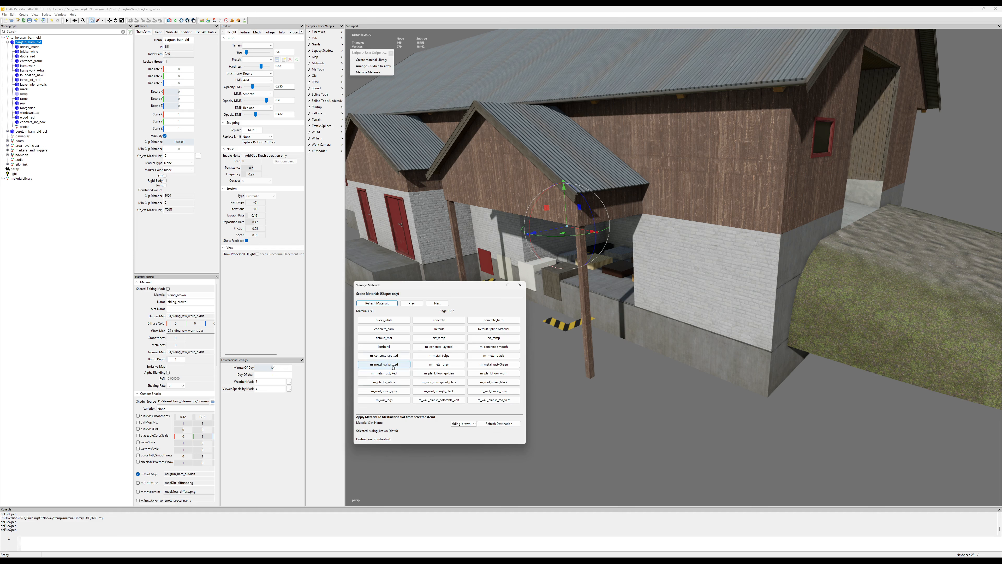
Try m_metal_galvanized, m_plankFloor_worn and m_wall_planks_colorable_vert in turn on the barn's siding.
{"action": "left_click", "coordinate": [384, 364]}
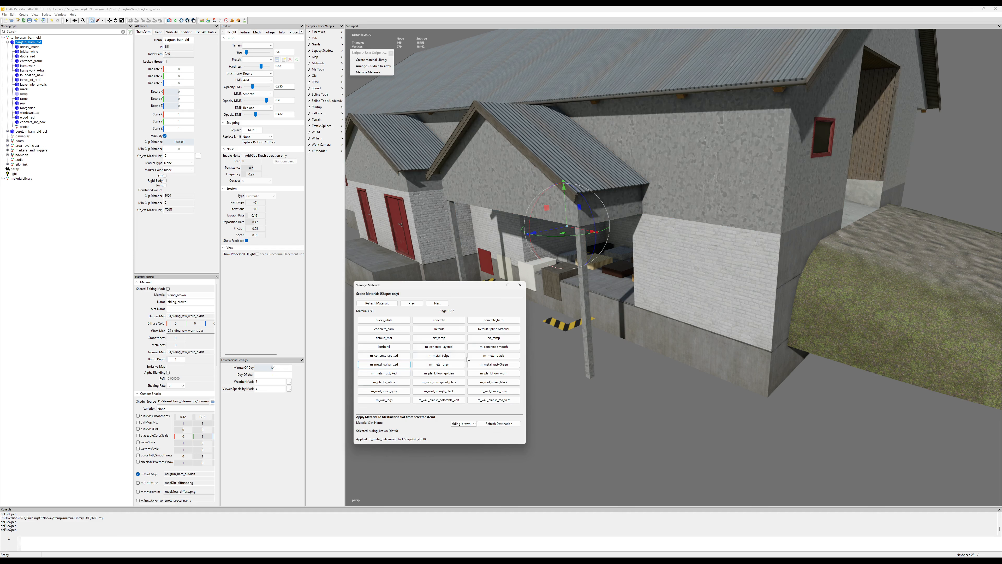
{"action": "left_click", "coordinate": [493, 373]}
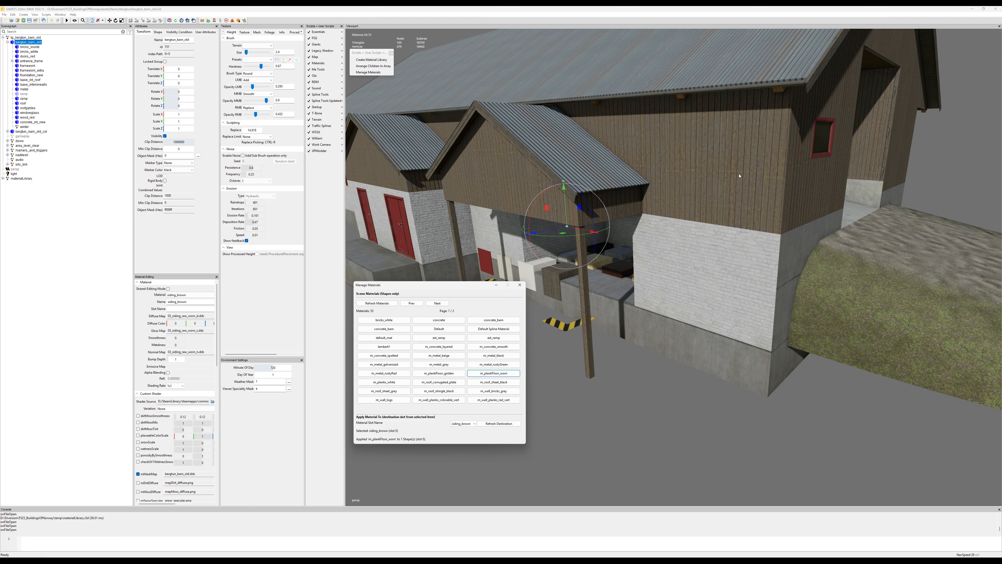
{"action": "left_click", "coordinate": [486, 403]}
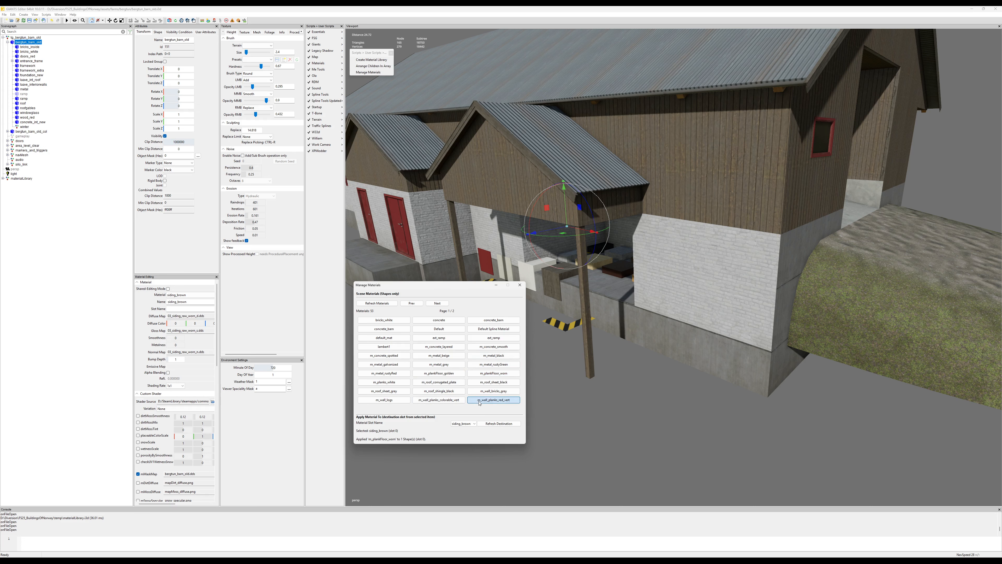
{"action": "left_click", "coordinate": [435, 403]}
{"action": "left_click_drag", "start_coordinate": [700, 186], "coordinate": [692, 200], "text": "alt"}
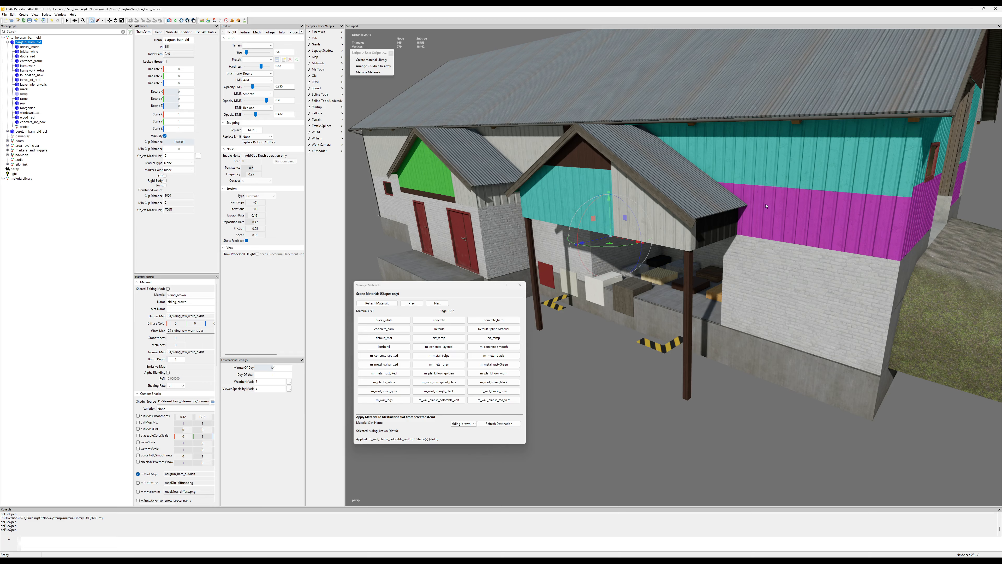
{"action": "left_click_drag", "start_coordinate": [766, 206], "coordinate": [717, 194], "text": "alt"}
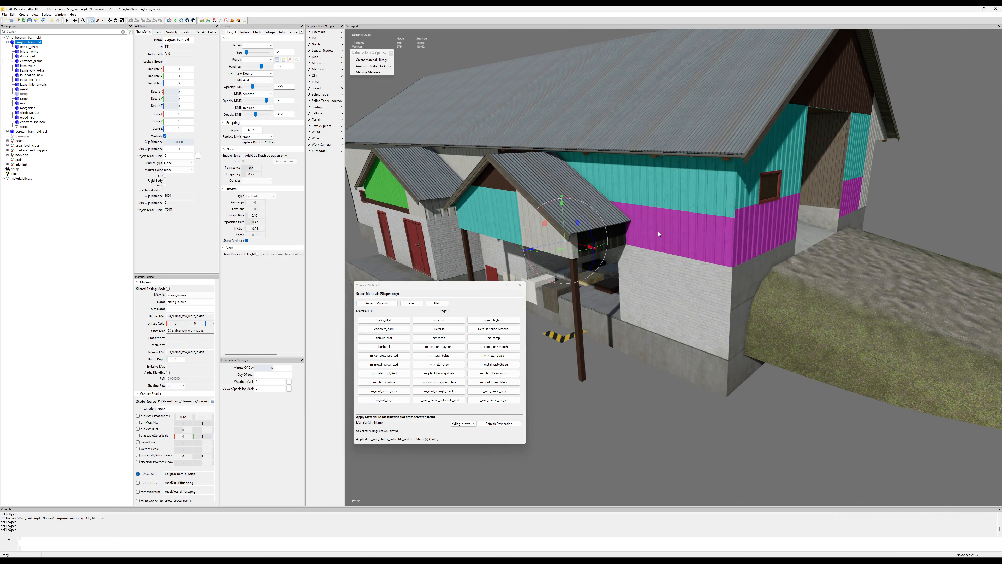
Apply m_wall_planks_red_vert to the barn's siding and replace it with m_wall_logs.
{"action": "left_click", "coordinate": [480, 401]}
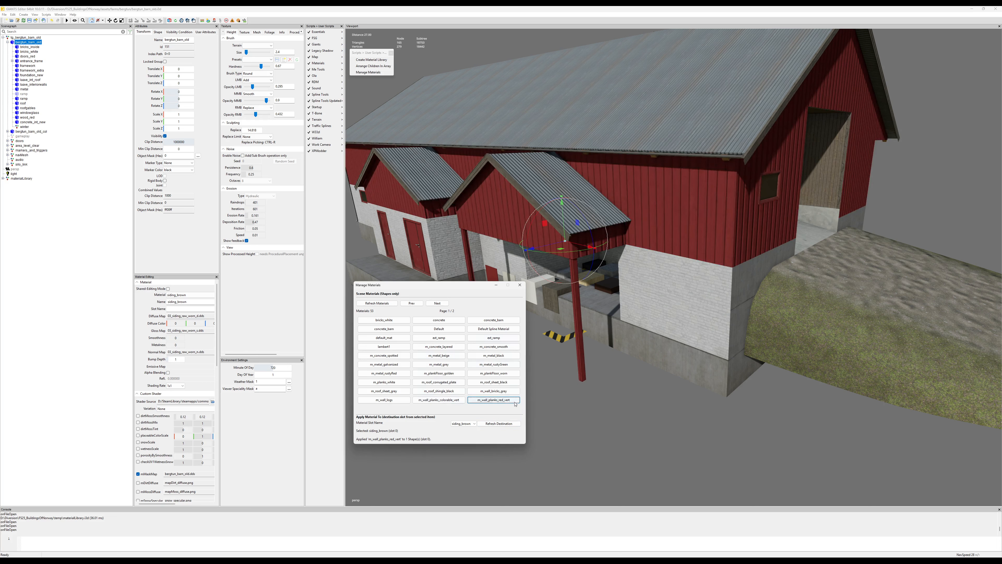
{"action": "left_click", "coordinate": [411, 303]}
{"action": "left_click", "coordinate": [384, 399]}
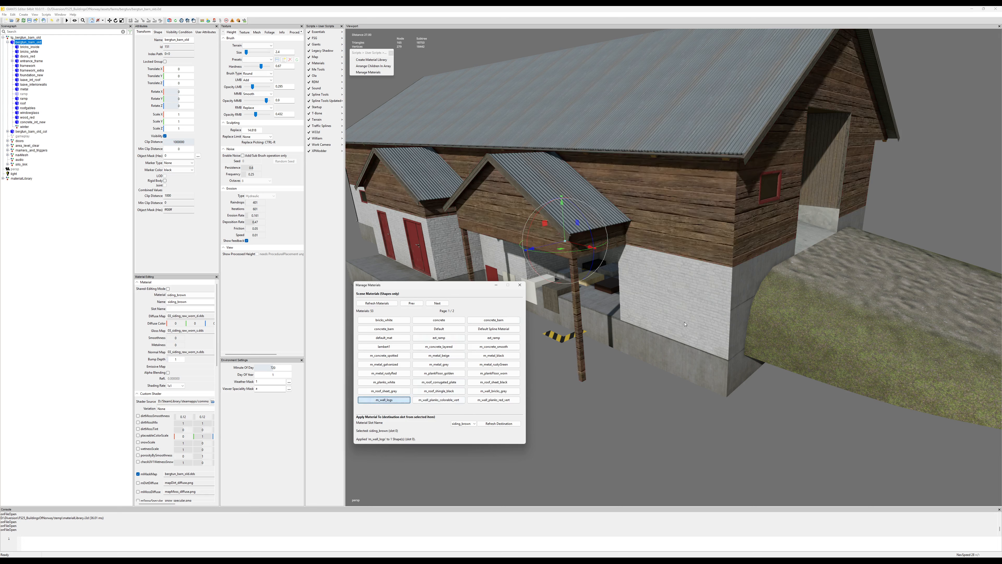
{"action": "left_click", "coordinate": [652, 288]}
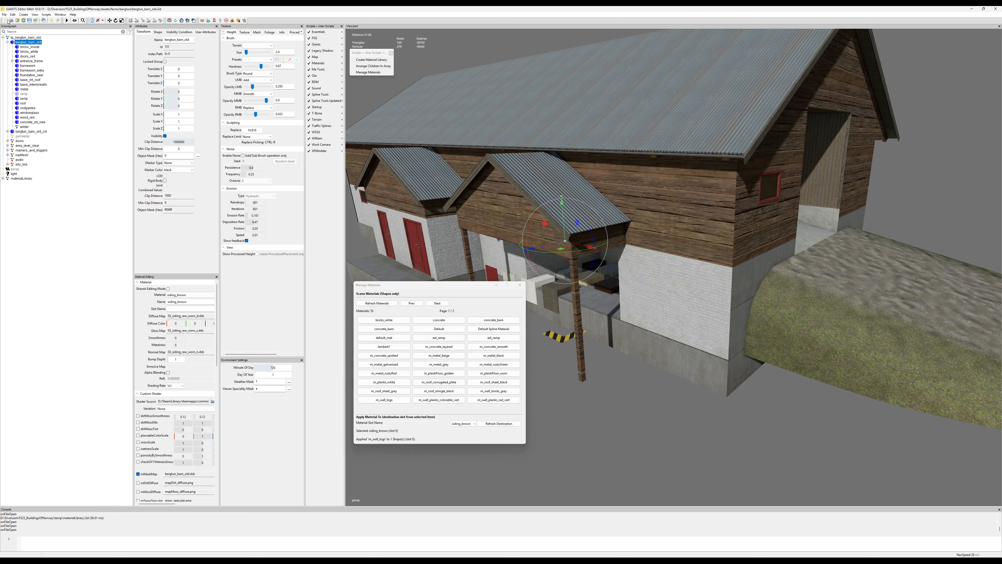
Reload the barn scene, discarding the material changes, and add a light to it.
{"action": "left_click", "coordinate": [23, 21]}
{"action": "left_click", "coordinate": [533, 282]}
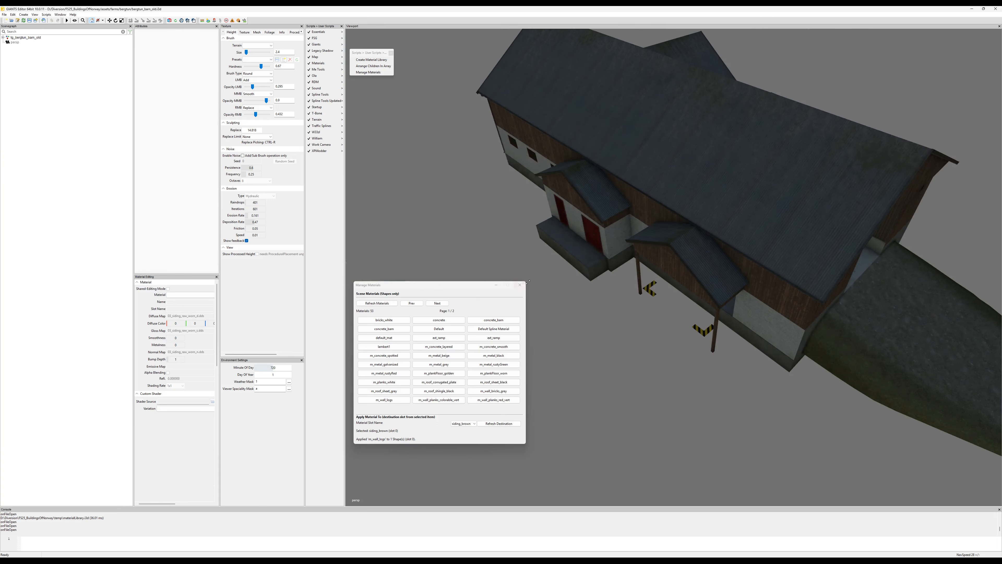
{"action": "left_click_drag", "start_coordinate": [540, 277], "coordinate": [542, 254], "text": "alt"}
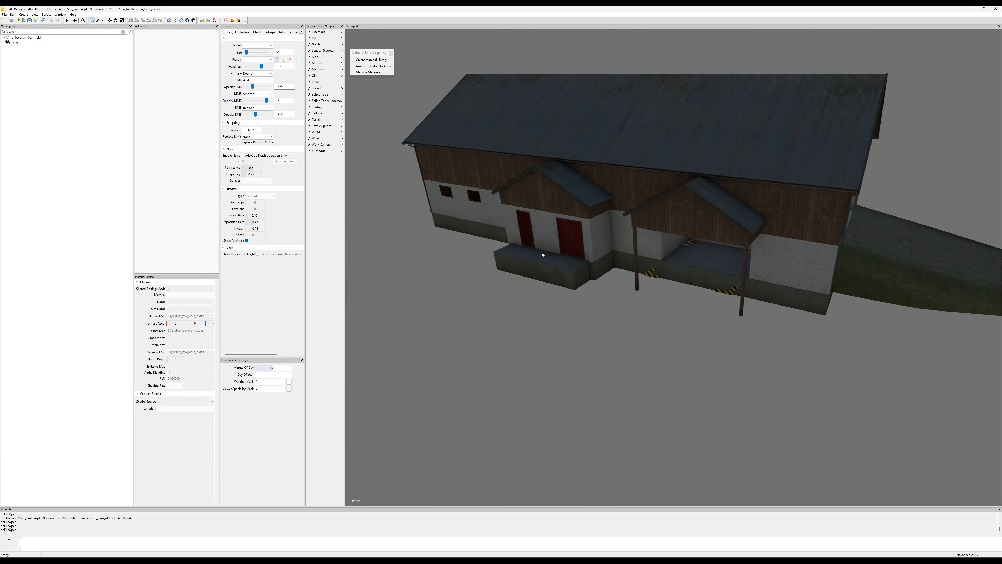
{"action": "key", "text": "ctrl+l"}
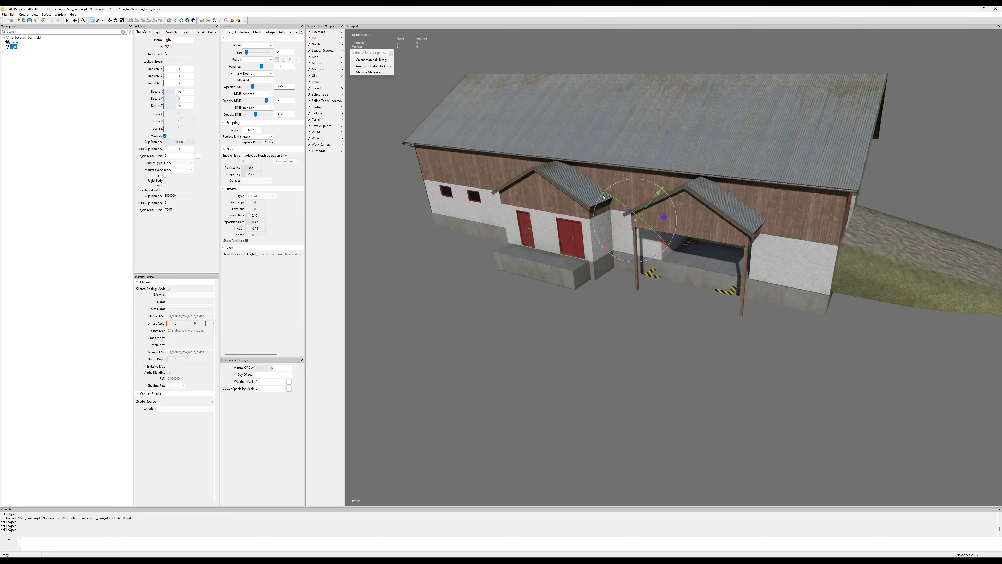
Select the barn by its brown siding and examine the siding's material up close.
{"action": "scroll", "coordinate": [774, 210], "scroll_direction": "up", "scroll_amount": 5}
{"action": "middle_click_drag", "start_coordinate": [907, 209], "coordinate": [791, 203], "text": "alt"}
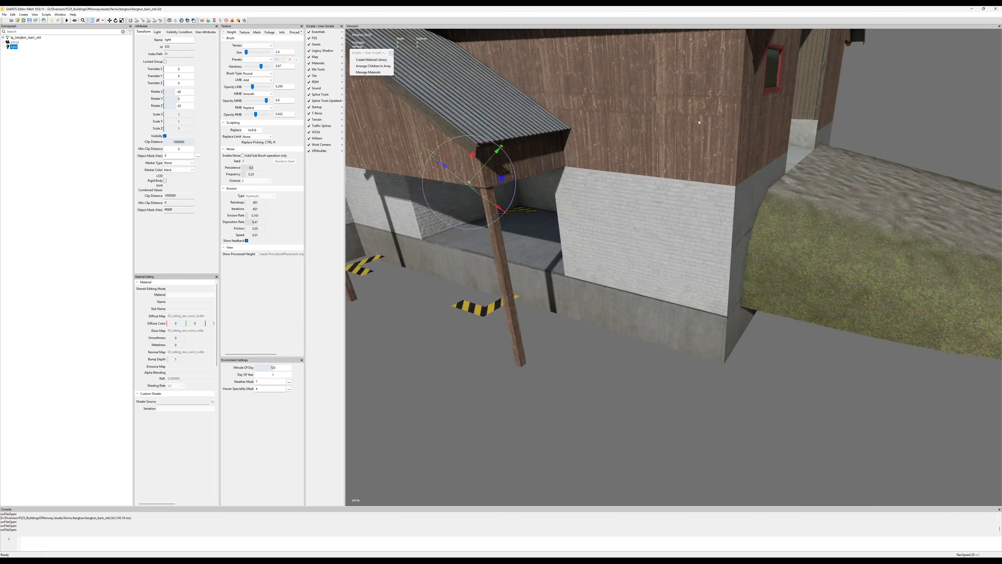
{"action": "left_click", "coordinate": [658, 135]}
{"action": "middle_click_drag", "start_coordinate": [656, 102], "coordinate": [705, 119], "text": "alt"}
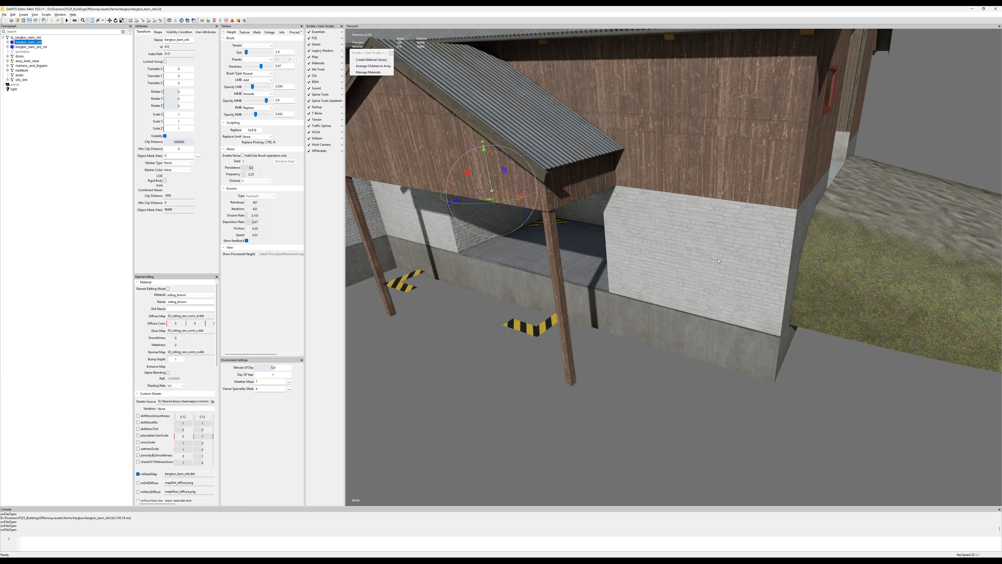
Clear the selection and import materialLibraryCube.i3d from the temp folder into the barn scene.
{"action": "left_click", "coordinate": [72, 134]}
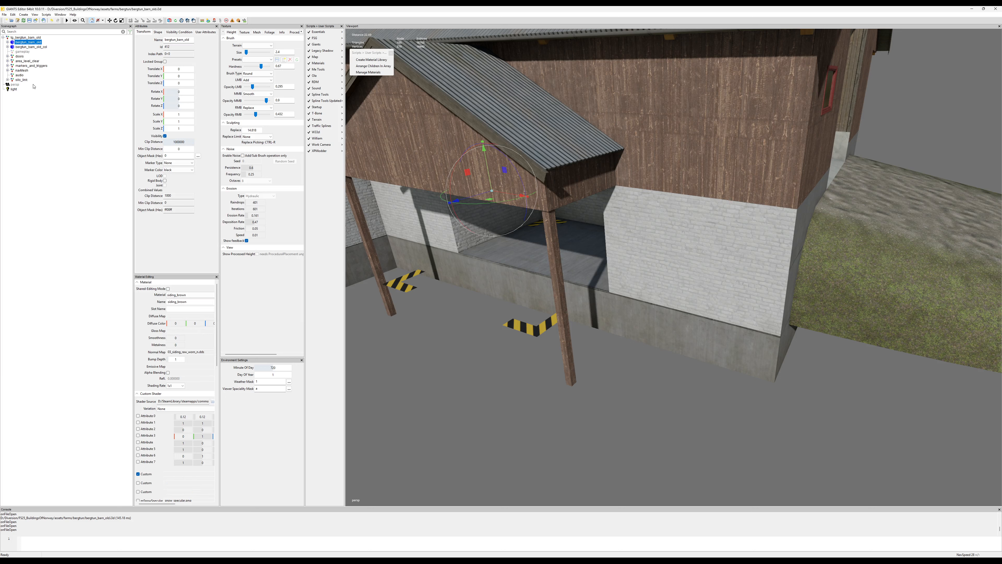
{"action": "left_click", "coordinate": [3, 15]}
{"action": "left_click", "coordinate": [27, 73]}
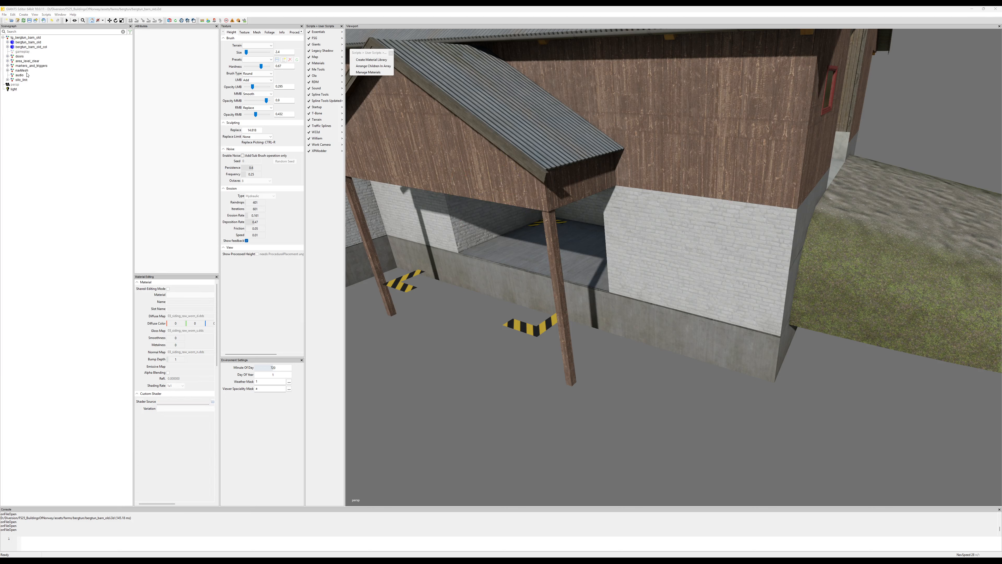
{"action": "left_click", "coordinate": [518, 232]}
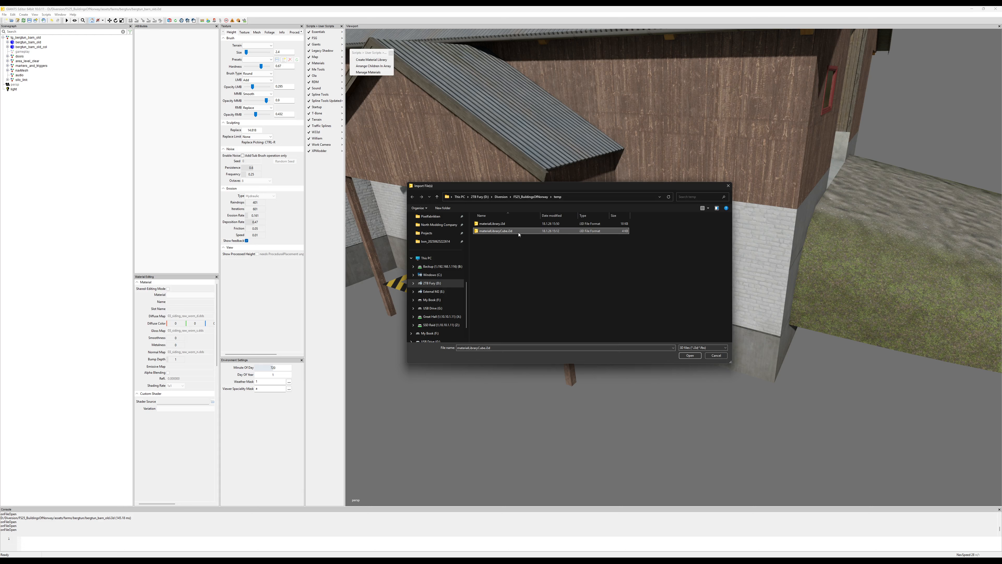
{"action": "double_click", "coordinate": [510, 232]}
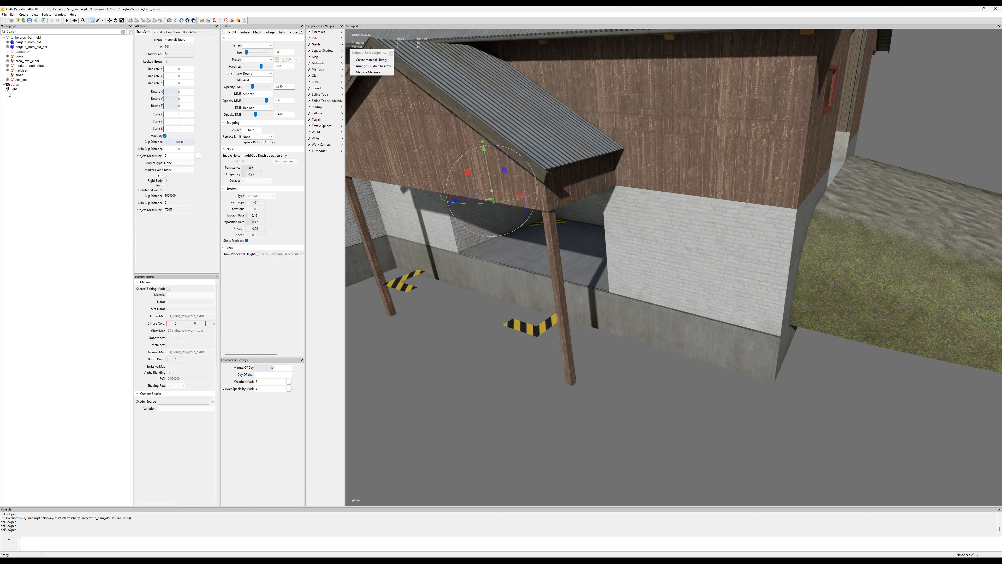
Expand the imported materialLibrary group and select its materialCube, with the whole barn in view.
{"action": "left_click", "coordinate": [4, 94]}
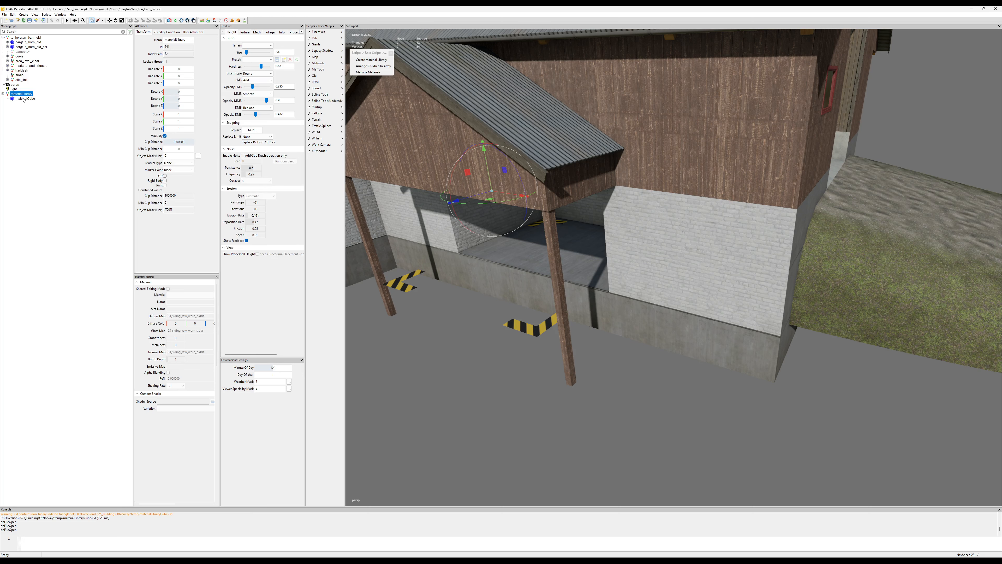
{"action": "left_click", "coordinate": [23, 99]}
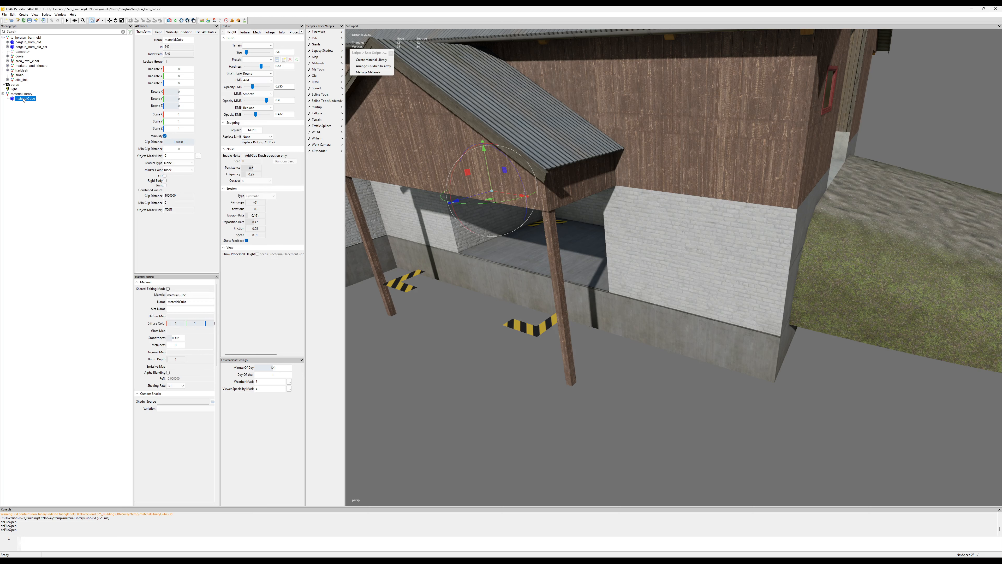
{"action": "right_click_drag", "start_coordinate": [735, 224], "coordinate": [434, 235], "text": "alt"}
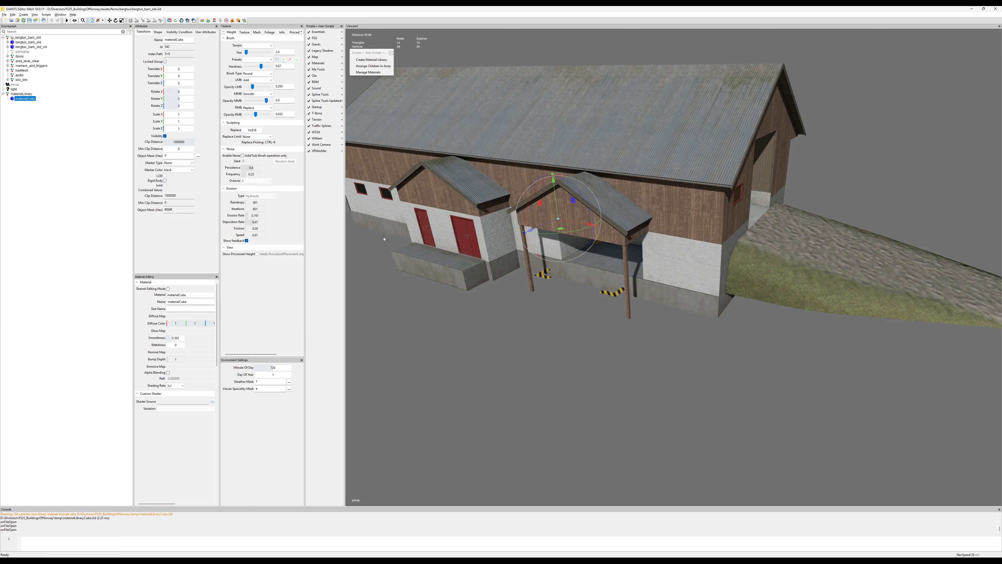
{"action": "middle_click_drag", "start_coordinate": [434, 235], "coordinate": [508, 251], "text": "alt"}
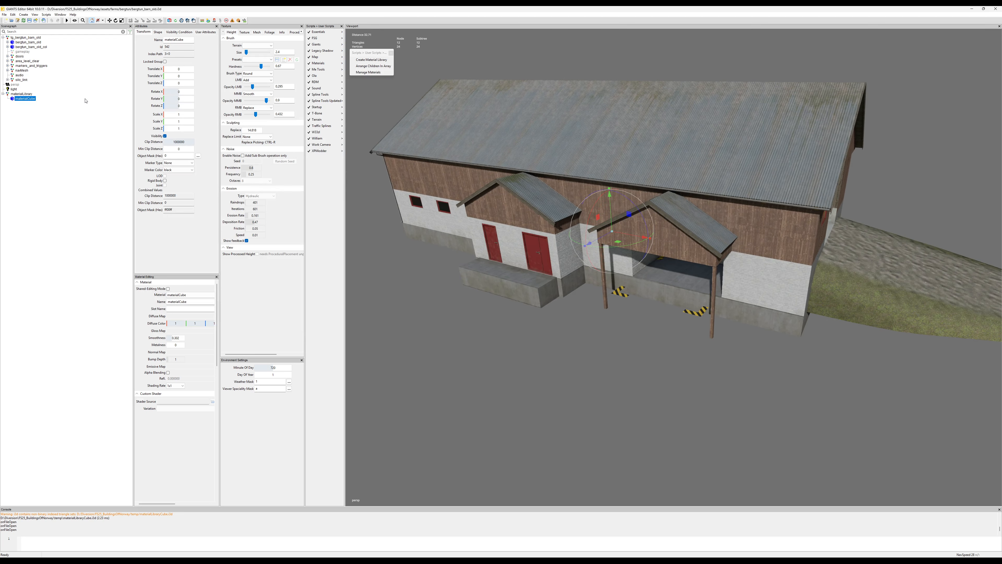
Generate the barn's material cubes in the materialLibrary group with Create Material Library, and move the group about 10.5 units along Z.
{"action": "left_click", "coordinate": [29, 95]}
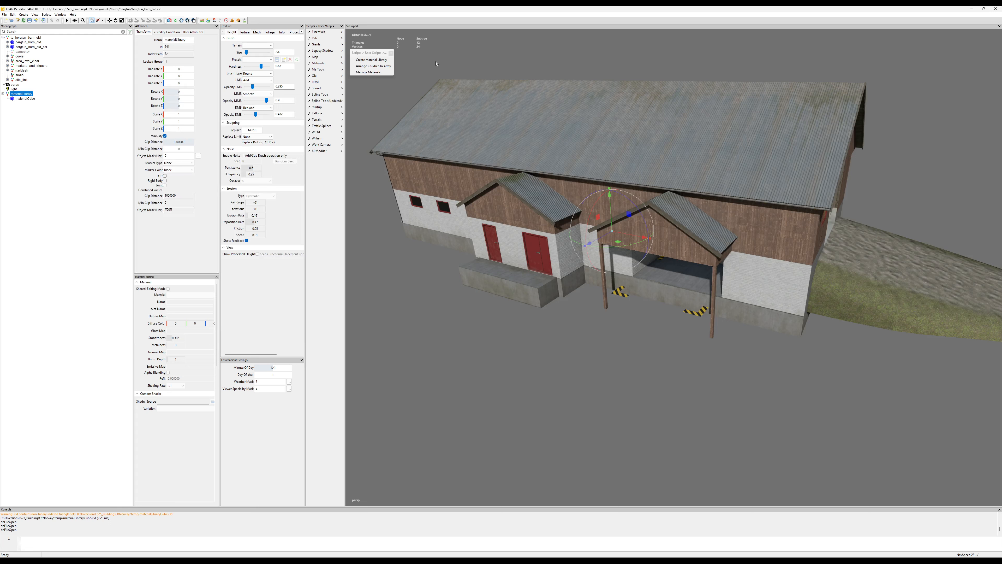
{"action": "left_click", "coordinate": [366, 60]}
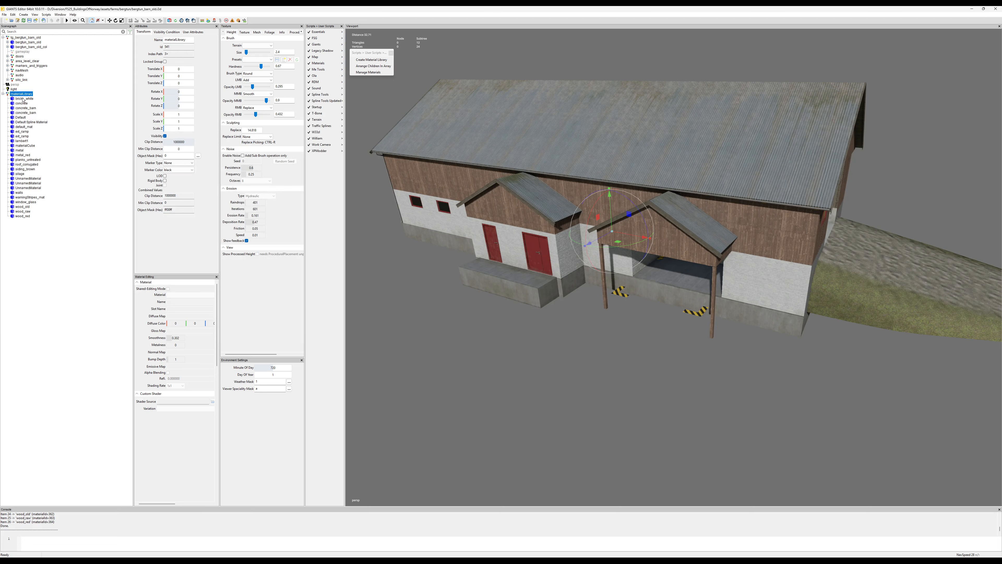
{"action": "scroll", "coordinate": [635, 260], "scroll_direction": "down", "scroll_amount": 2}
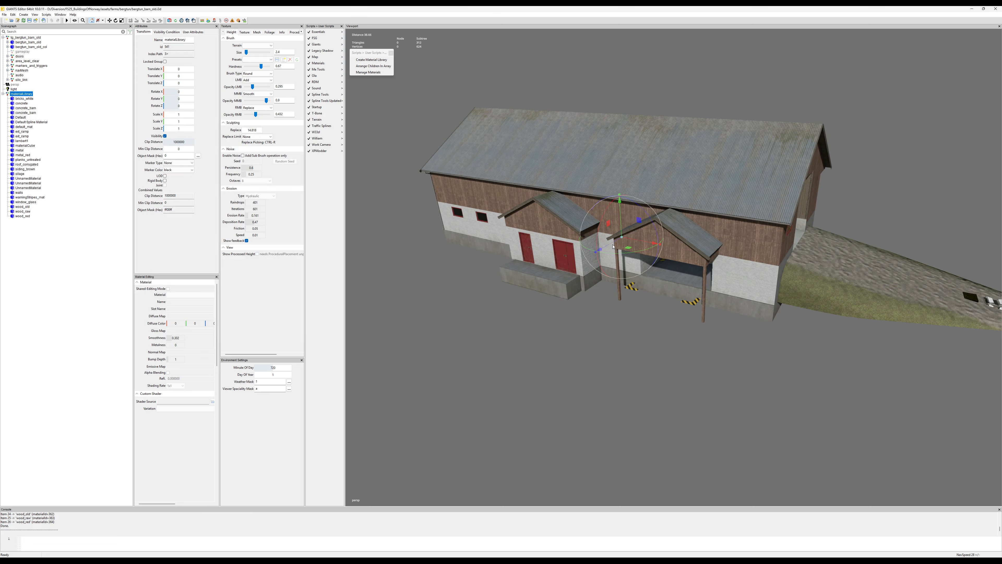
{"action": "left_click_drag", "start_coordinate": [614, 247], "coordinate": [551, 275]}
{"action": "middle_click_drag", "start_coordinate": [664, 361], "coordinate": [640, 350], "text": "alt"}
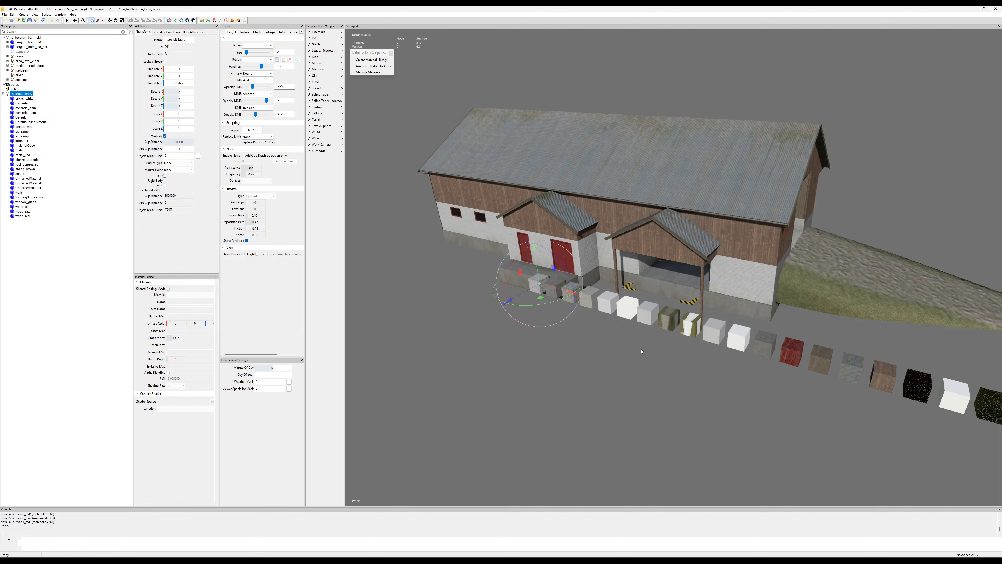
Select the siding_brown cube in the row of material cubes and widen the material editing area.
{"action": "left_click", "coordinate": [639, 380]}
{"action": "middle_click_drag", "start_coordinate": [665, 389], "coordinate": [640, 375], "text": "alt"}
{"action": "scroll", "coordinate": [640, 375], "scroll_direction": "up", "scroll_amount": 5}
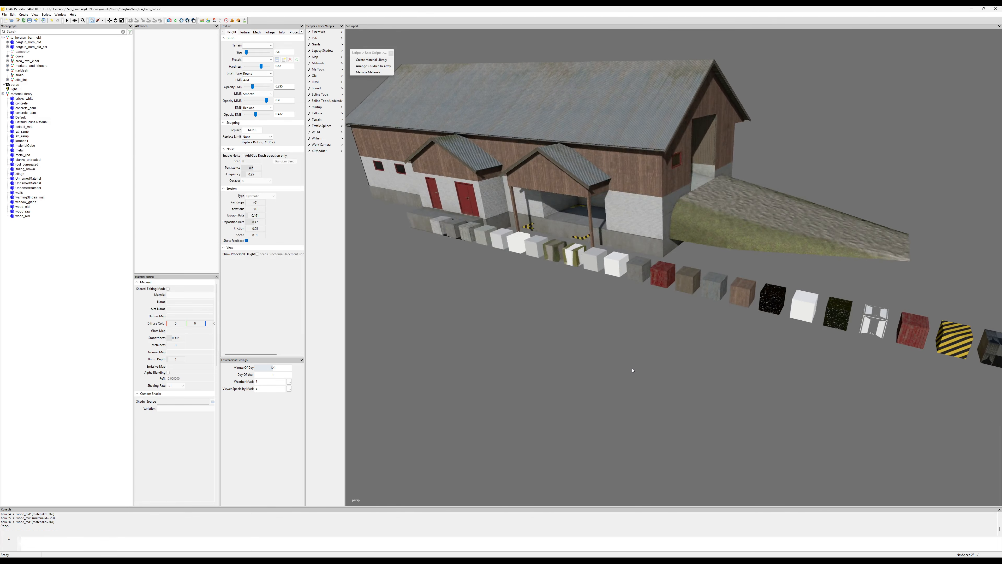
{"action": "scroll", "coordinate": [641, 359], "scroll_direction": "up", "scroll_amount": 6}
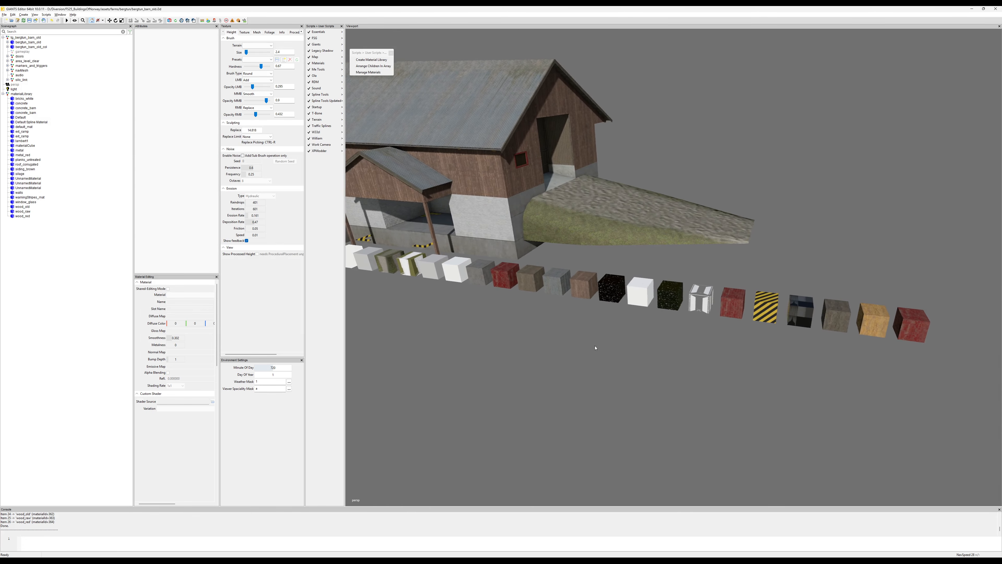
{"action": "scroll", "coordinate": [657, 336], "scroll_direction": "up", "scroll_amount": 5}
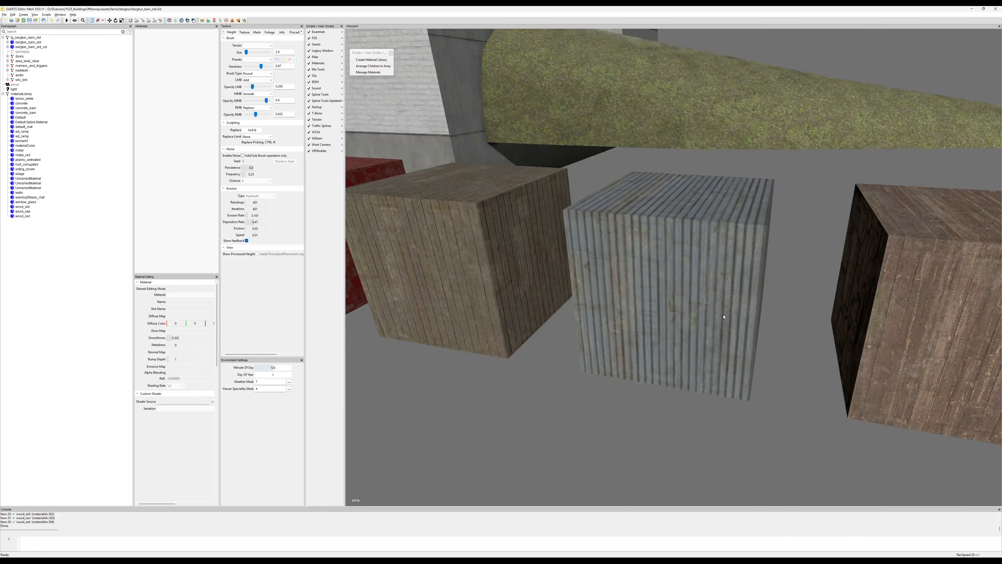
{"action": "left_click", "coordinate": [635, 329]}
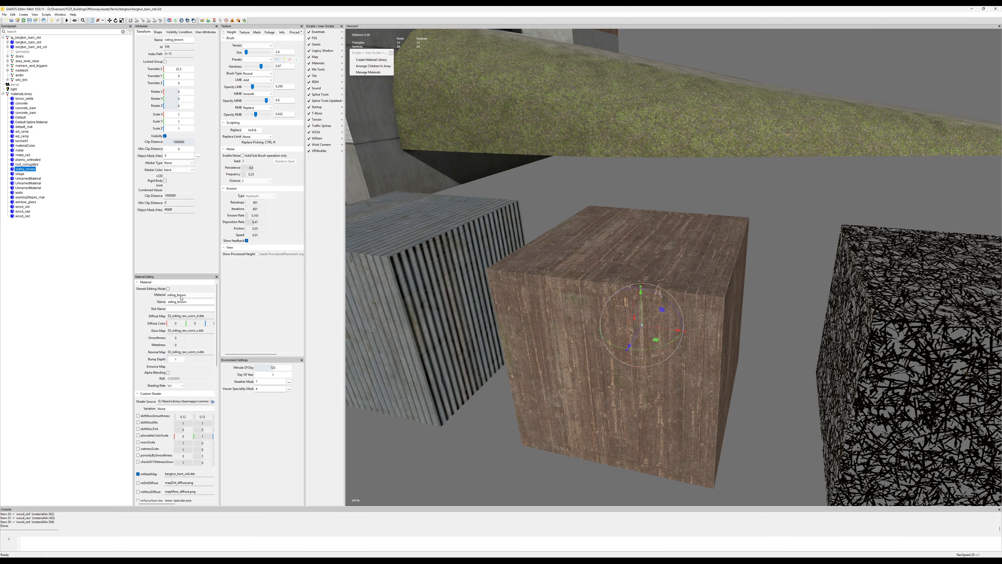
{"action": "left_click_drag", "start_coordinate": [220, 301], "coordinate": [238, 300]}
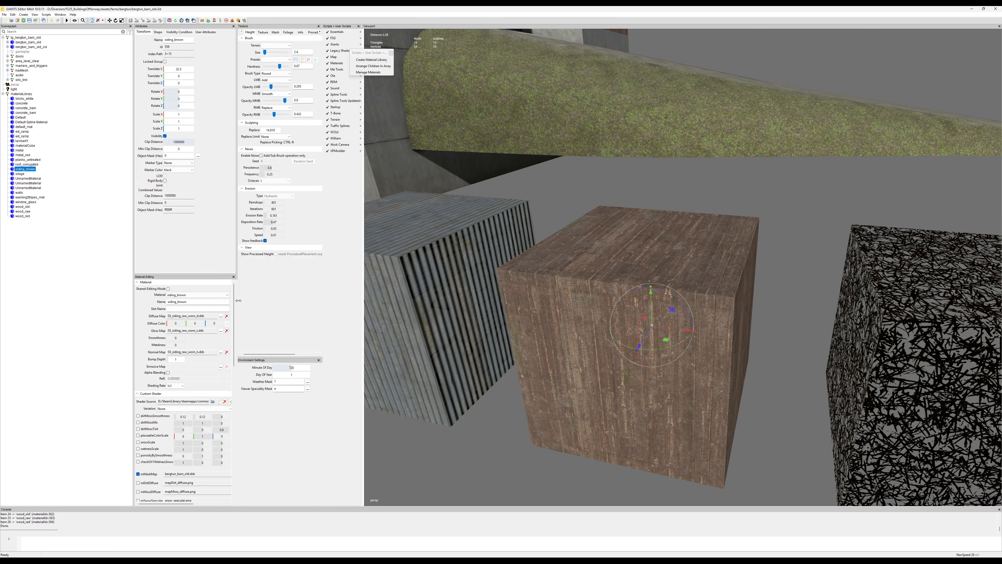
Rename the siding_brown cube's material to m_wall_planks_worn and copy the name without its m_ prefix.
{"action": "double_click", "coordinate": [195, 301]}
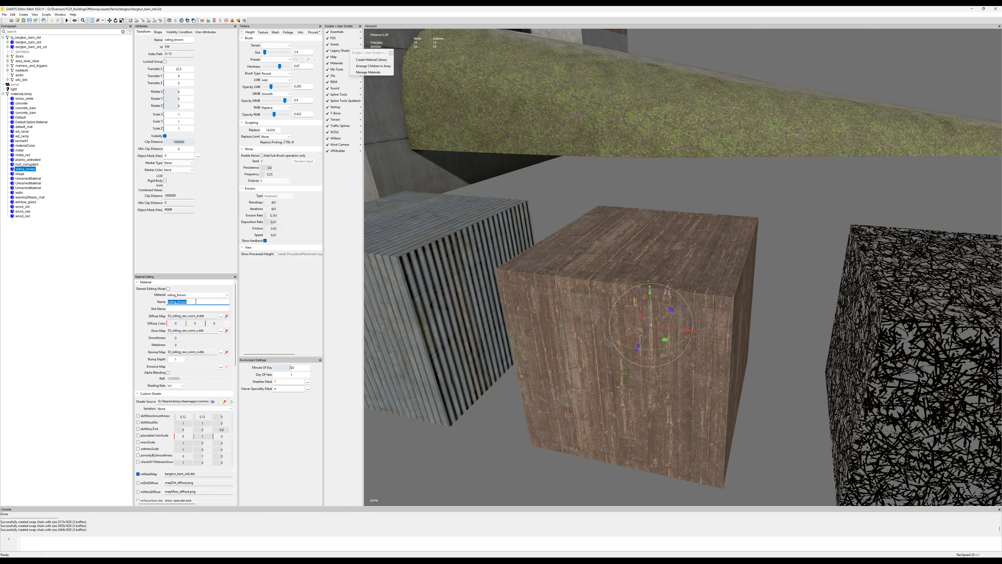
{"action": "type", "text": "m_wall_planks_worn"}
{"action": "left_click_drag", "start_coordinate": [197, 301], "coordinate": [177, 302]}
{"action": "key", "text": "ctrl+c"}
{"action": "key", "text": "Return"}
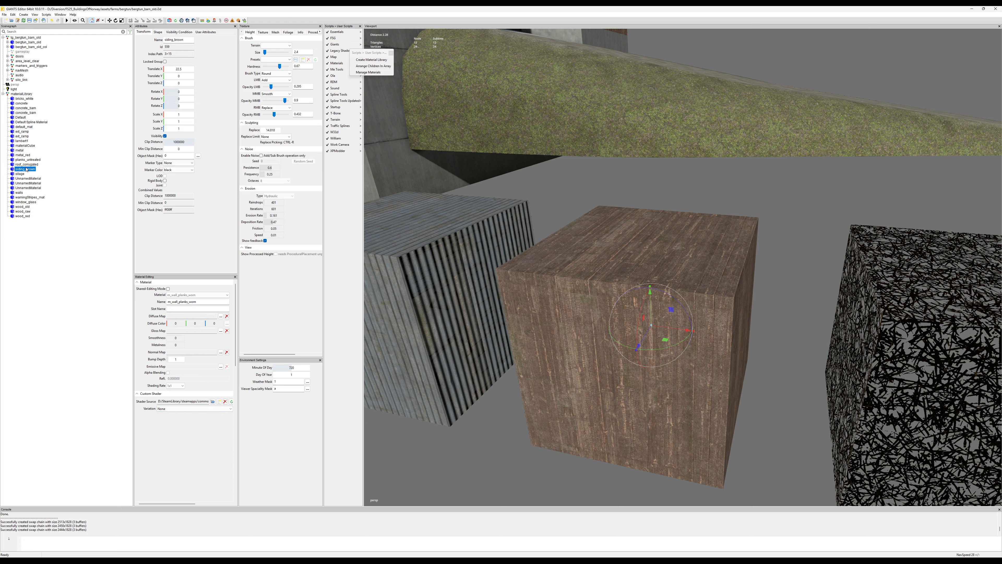
Rename the siding_brown cube to wall_planks_worn and move it out of the materialLibrary group to the scene root.
{"action": "double_click", "coordinate": [48, 169]}
{"action": "key", "text": "ctrl+v"}
{"action": "key", "text": "Return"}
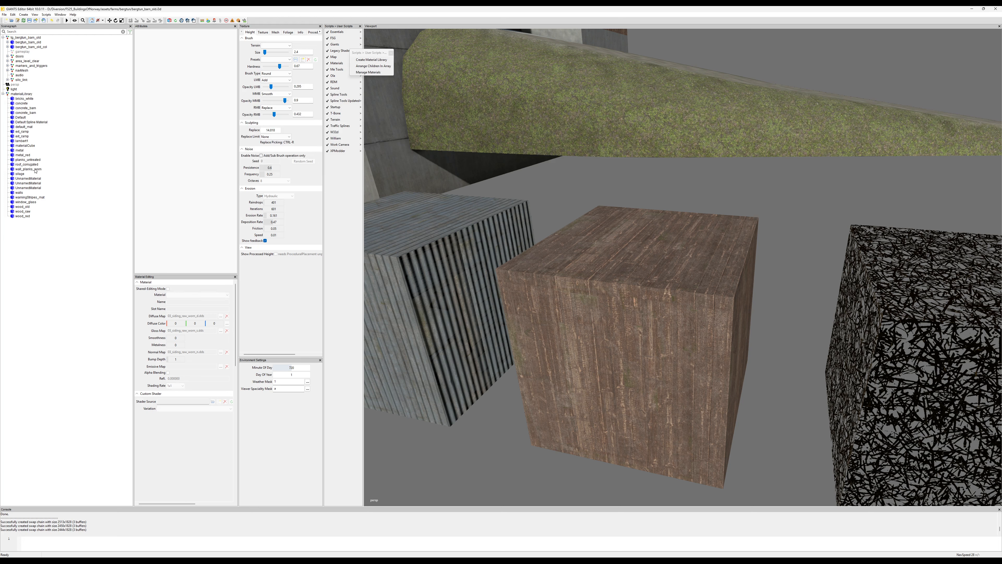
{"action": "left_click_drag", "start_coordinate": [35, 171], "coordinate": [27, 242]}
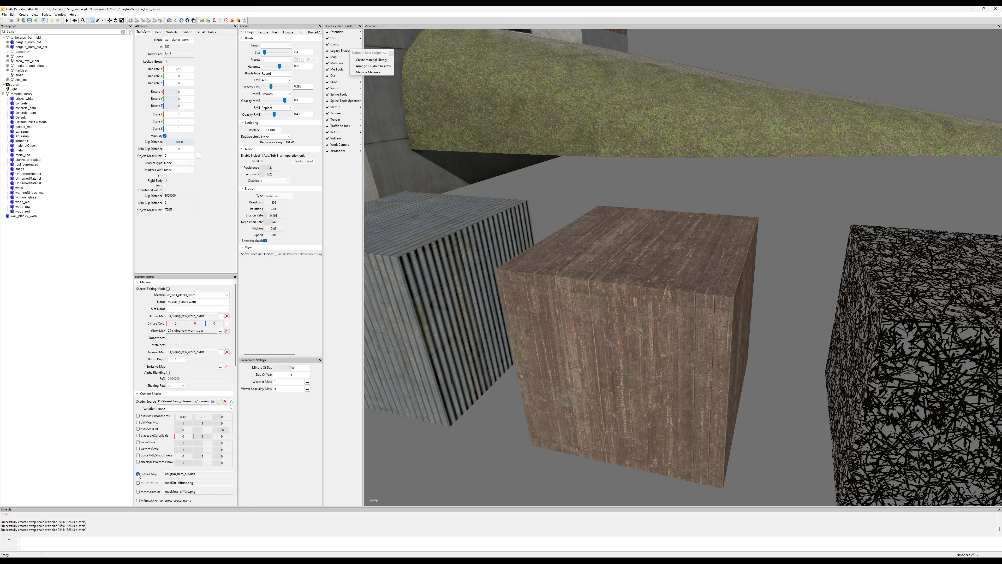
Disable the custom mMaskMap texture on the m_wall_planks_worn material and reselect the wall_planks_worn cube.
{"action": "scroll", "coordinate": [729, 334], "scroll_direction": "down", "scroll_amount": 8}
{"action": "left_click_drag", "start_coordinate": [695, 333], "coordinate": [685, 331], "text": "alt"}
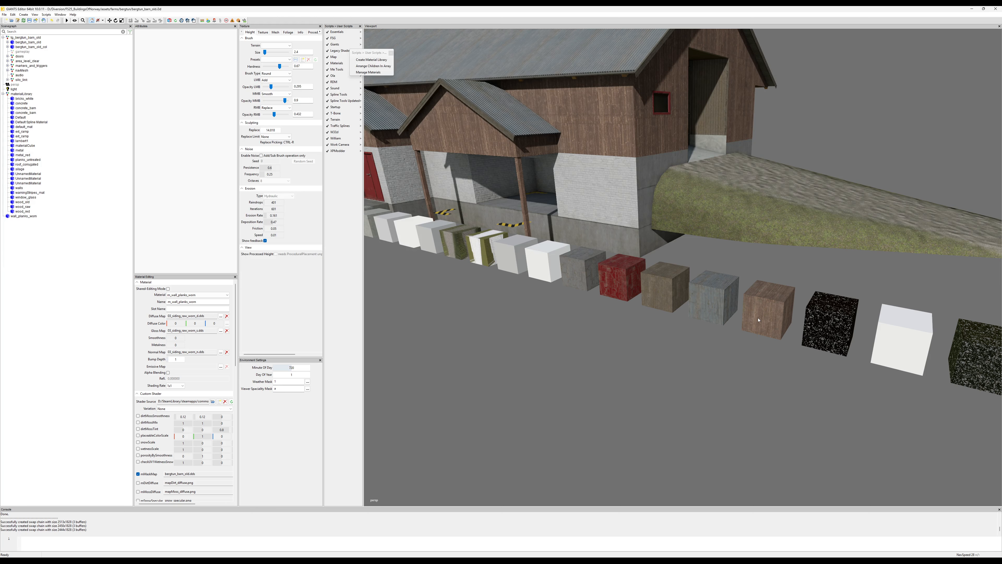
{"action": "left_click_drag", "start_coordinate": [759, 320], "coordinate": [758, 312], "text": "alt"}
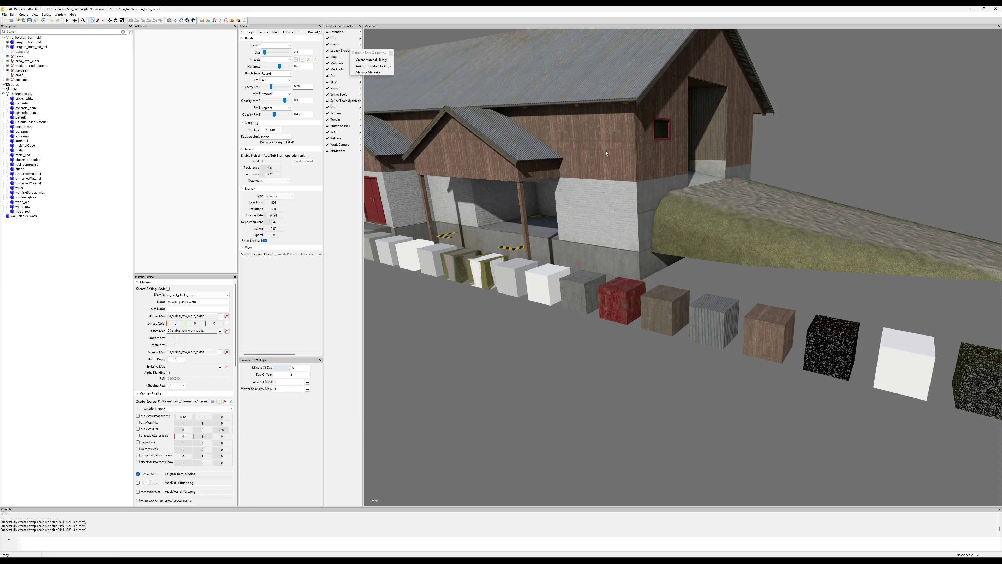
{"action": "left_click_drag", "start_coordinate": [607, 153], "coordinate": [581, 142], "text": "alt"}
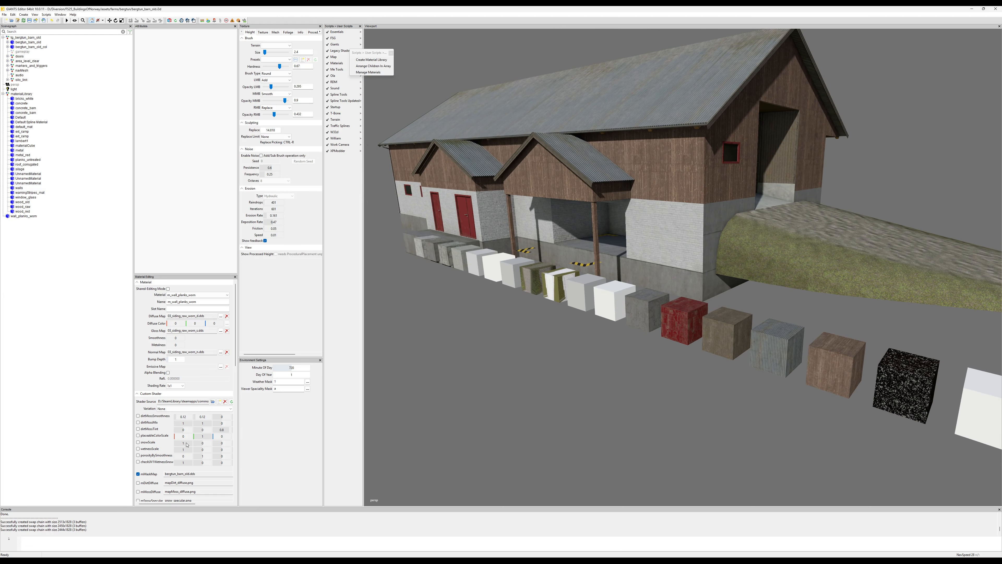
{"action": "left_click", "coordinate": [138, 475]}
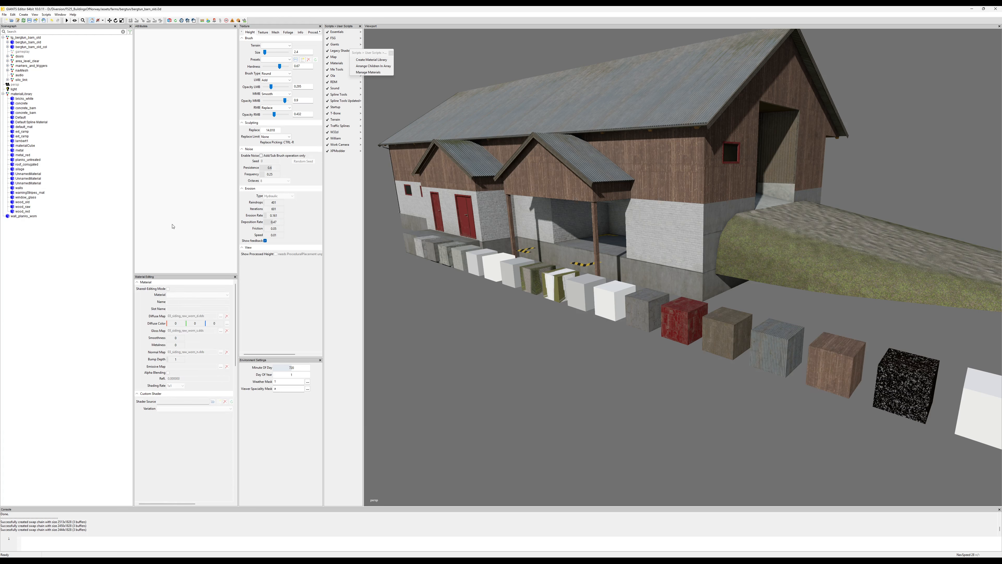
{"action": "left_click", "coordinate": [24, 215]}
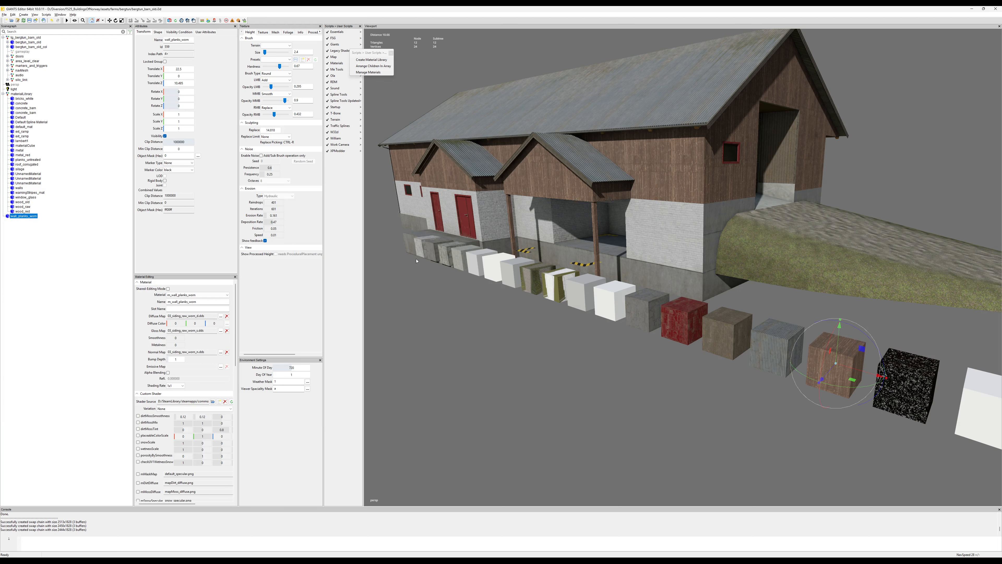
Select the bricks_white cube near the barn's red doors and disable the custom mMaskMap texture on its material.
{"action": "left_click_drag", "start_coordinate": [420, 249], "coordinate": [454, 254], "text": "alt"}
{"action": "middle_click_drag", "start_coordinate": [454, 253], "coordinate": [519, 264], "text": "alt"}
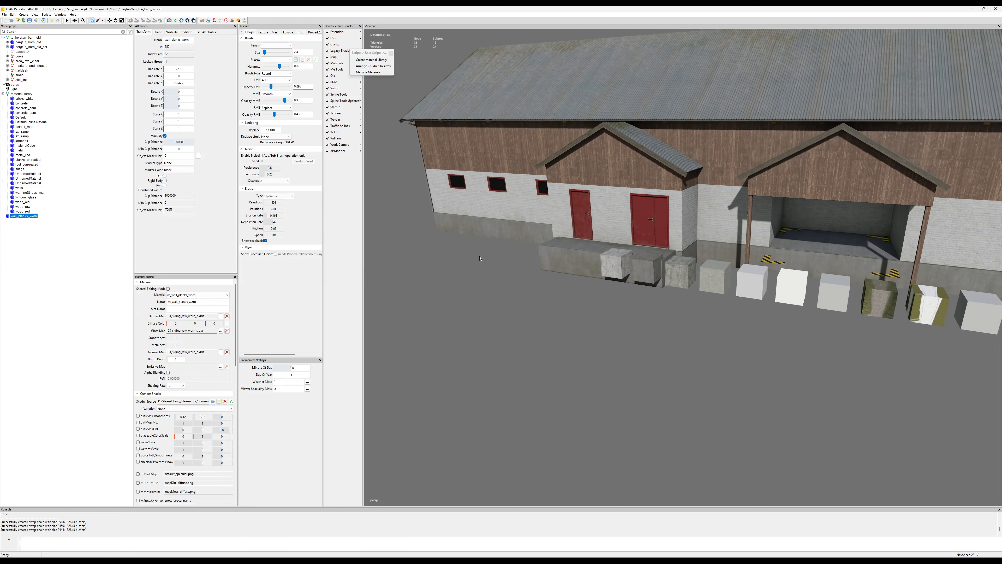
{"action": "scroll", "coordinate": [520, 263], "scroll_direction": "up", "scroll_amount": 5}
{"action": "scroll", "coordinate": [519, 263], "scroll_direction": "up", "scroll_amount": 4}
{"action": "scroll", "coordinate": [552, 300], "scroll_direction": "down", "scroll_amount": 1}
{"action": "left_click", "coordinate": [563, 310]}
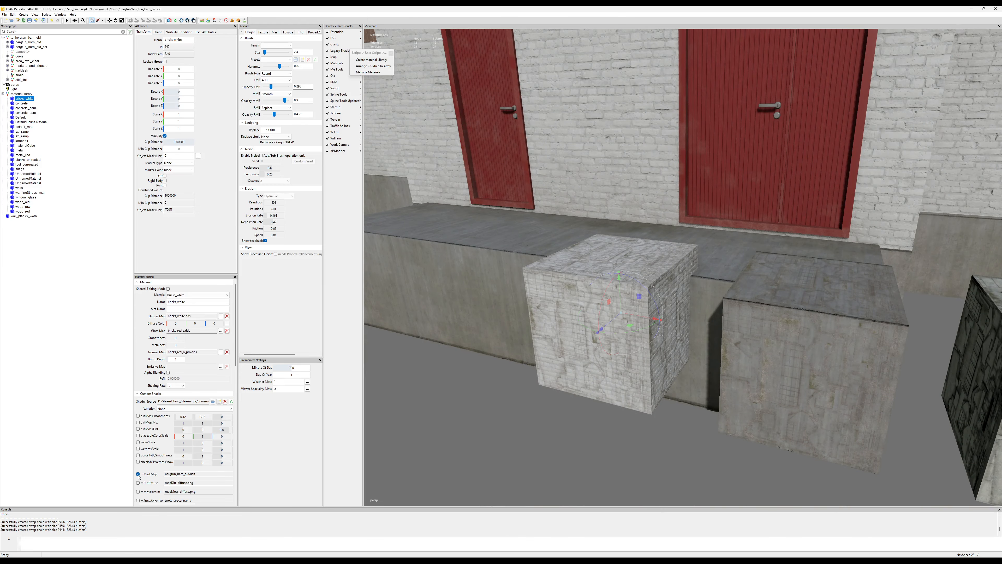
{"action": "left_click", "coordinate": [138, 474]}
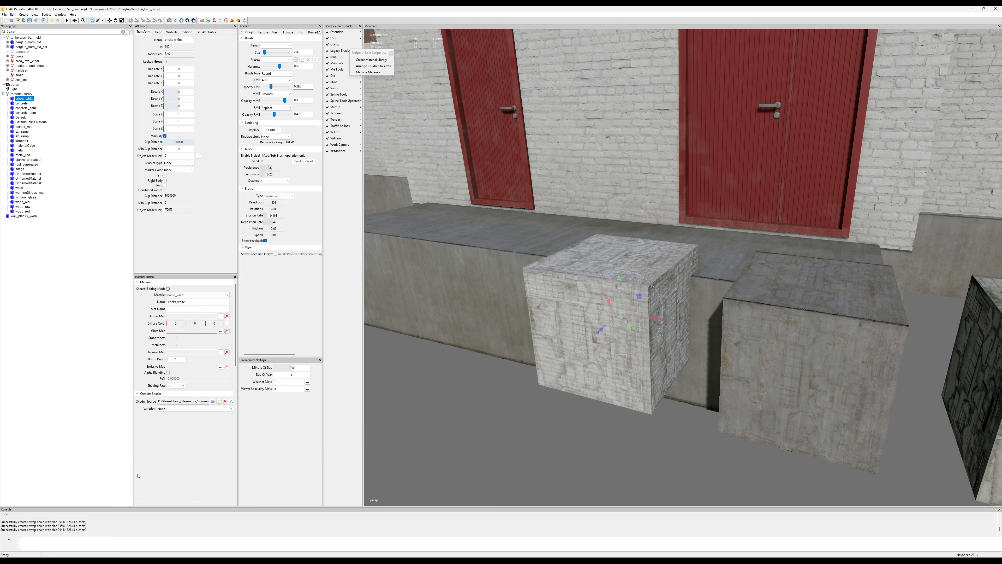
Rename the white brick cube's material to m_wall_bricks_white and copy the new name.
{"action": "left_click", "coordinate": [195, 301]}
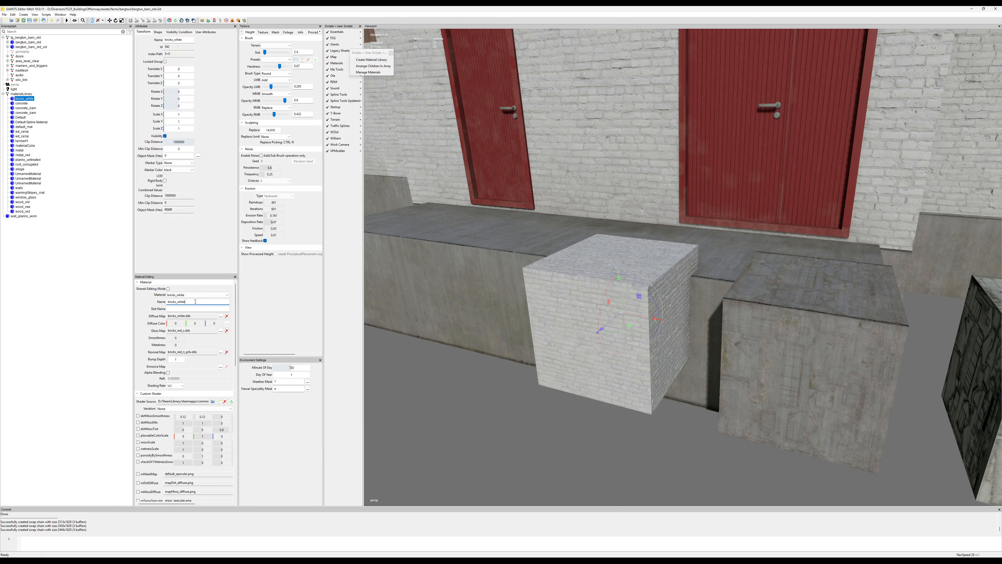
{"action": "type", "text": "m_wall_"}
{"action": "left_click", "coordinate": [25, 216]}
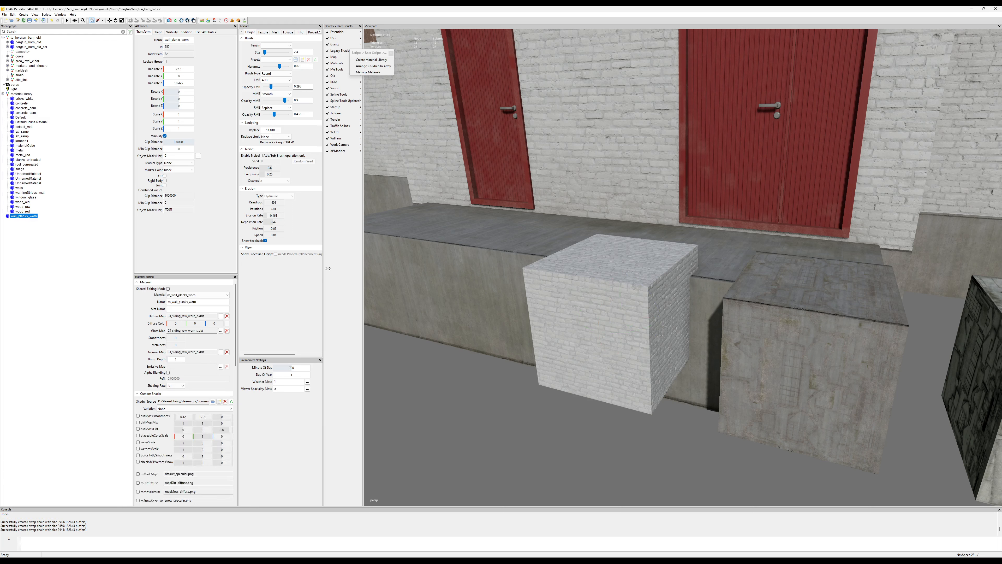
{"action": "left_click", "coordinate": [565, 319]}
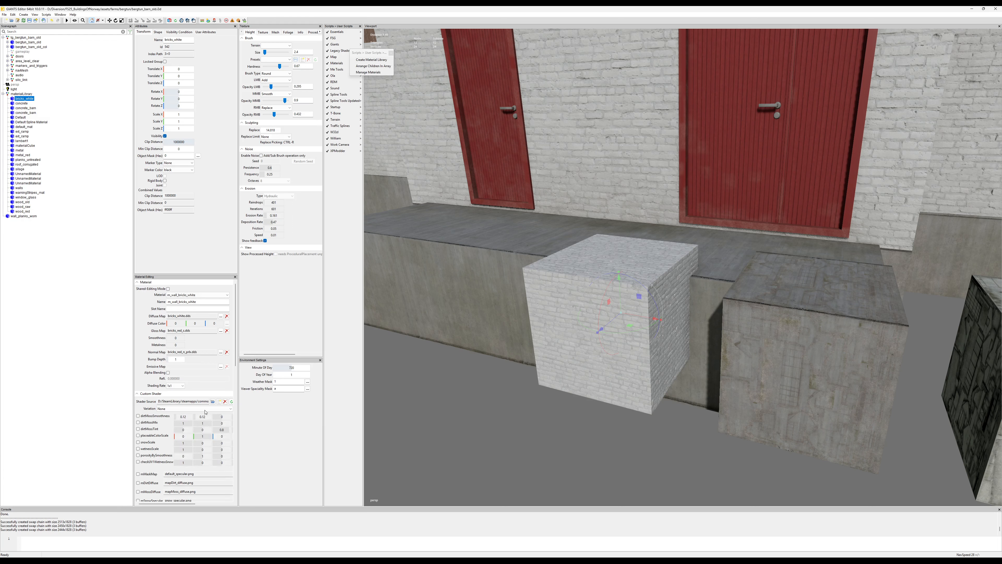
{"action": "double_click", "coordinate": [211, 301]}
{"action": "left_click", "coordinate": [26, 98]}
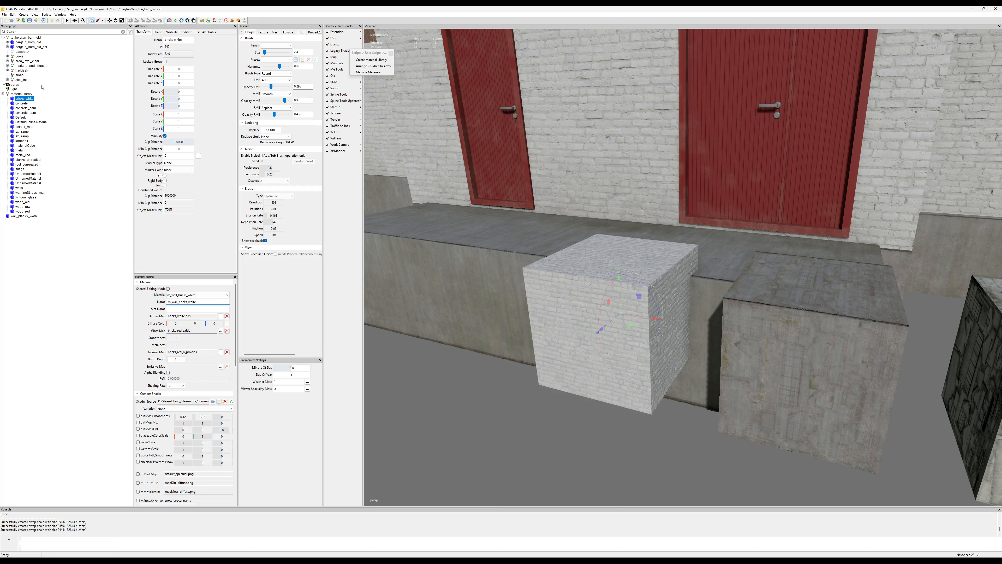
Rename the bricks_white cube to wall_bricks_white and move it out of the materialLibrary group to the scene root.
{"action": "left_click", "coordinate": [27, 99]}
{"action": "key", "text": "ctrl+v"}
{"action": "key", "text": "Home"}
{"action": "key", "text": "Delete"}
{"action": "key", "text": "Delete"}
{"action": "key", "text": "Return"}
{"action": "left_click_drag", "start_coordinate": [27, 101], "coordinate": [26, 245]}
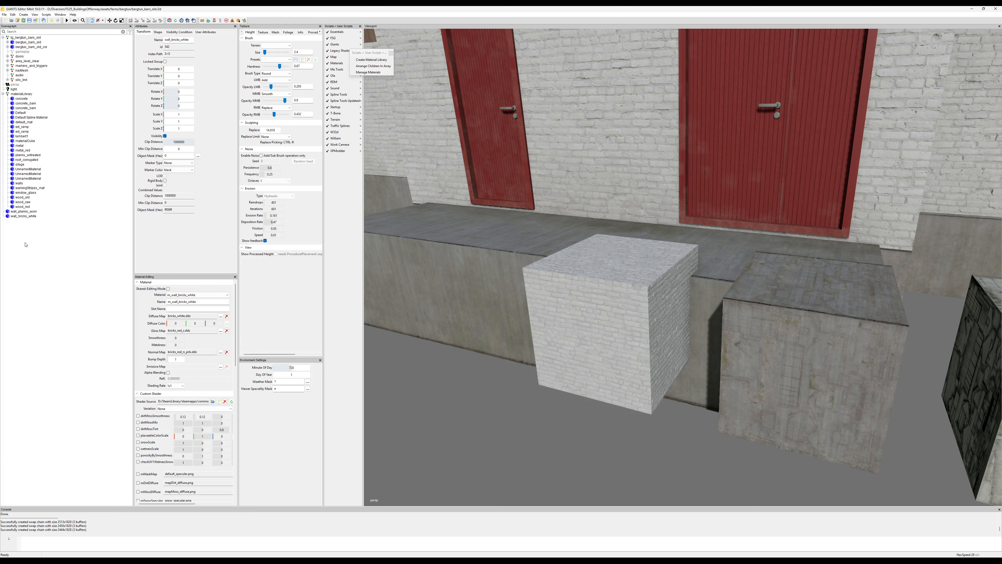
Delete the materialLibrary group with its remaining cubes, keeping only wall_planks_worn and wall_bricks_white.
{"action": "left_click", "coordinate": [24, 211]}
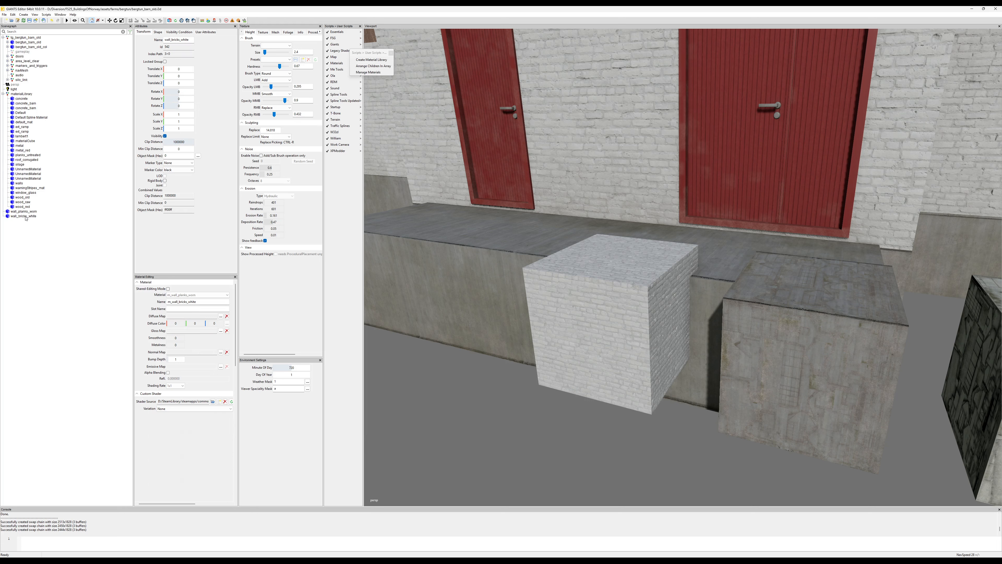
{"action": "left_click", "coordinate": [20, 216], "text": "shift"}
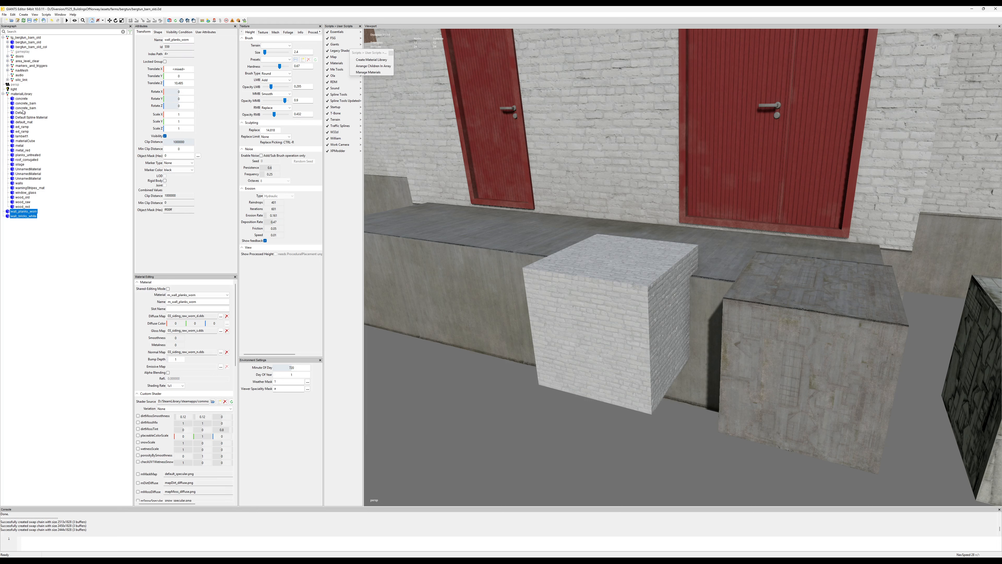
{"action": "left_click", "coordinate": [16, 95]}
{"action": "key", "text": "Delete"}
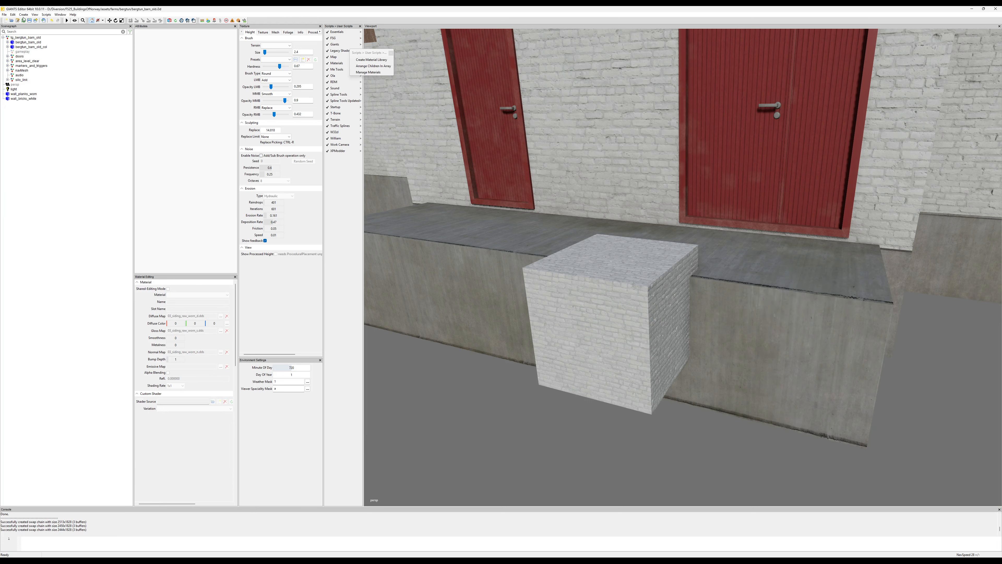
Import materialLibrary.i3d from the temp folder into the scene.
{"action": "left_click", "coordinate": [4, 14]}
{"action": "left_click", "coordinate": [24, 71]}
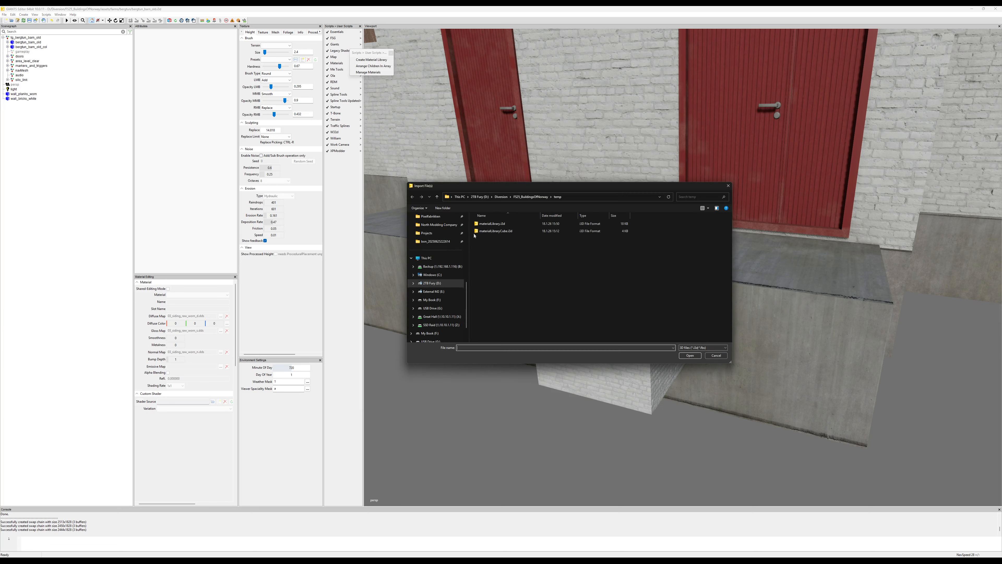
{"action": "double_click", "coordinate": [491, 224]}
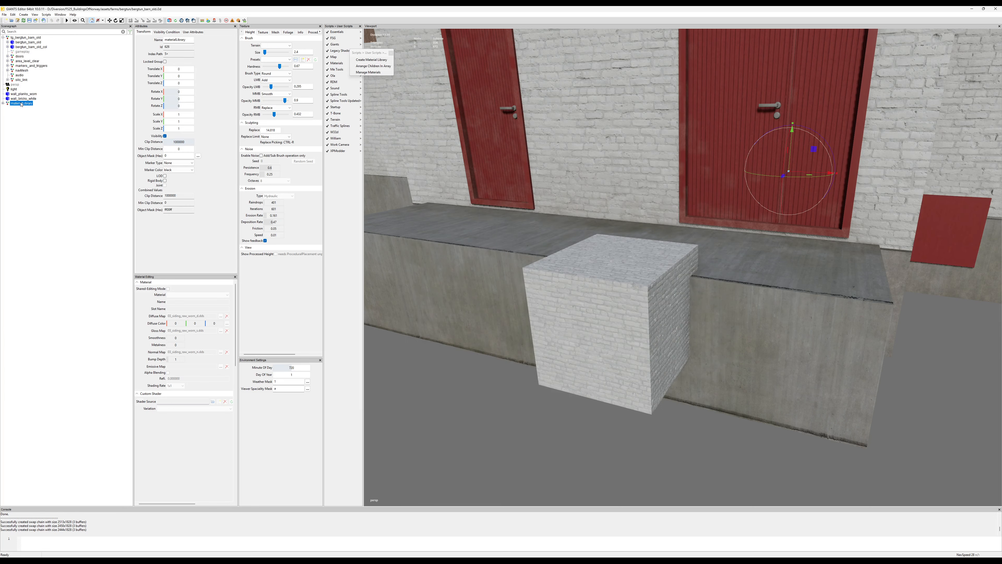
Hide the barn's root group, leaving the imported library cubes in view, and select the wall_planks_worn cube.
{"action": "scroll", "coordinate": [433, 156], "scroll_direction": "down", "scroll_amount": 5}
{"action": "middle_click_drag", "start_coordinate": [429, 155], "coordinate": [339, 160], "text": "alt"}
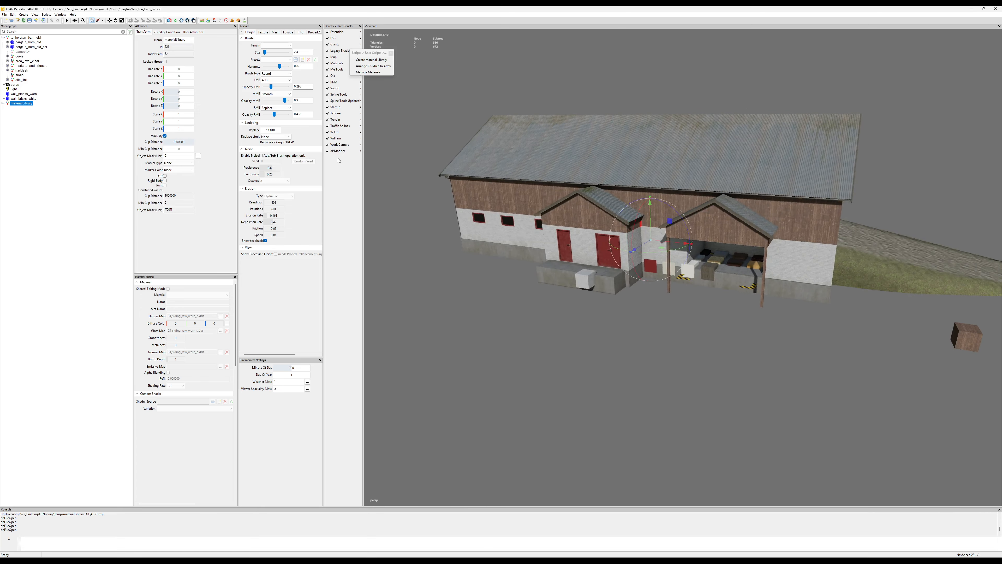
{"action": "left_click", "coordinate": [34, 38]}
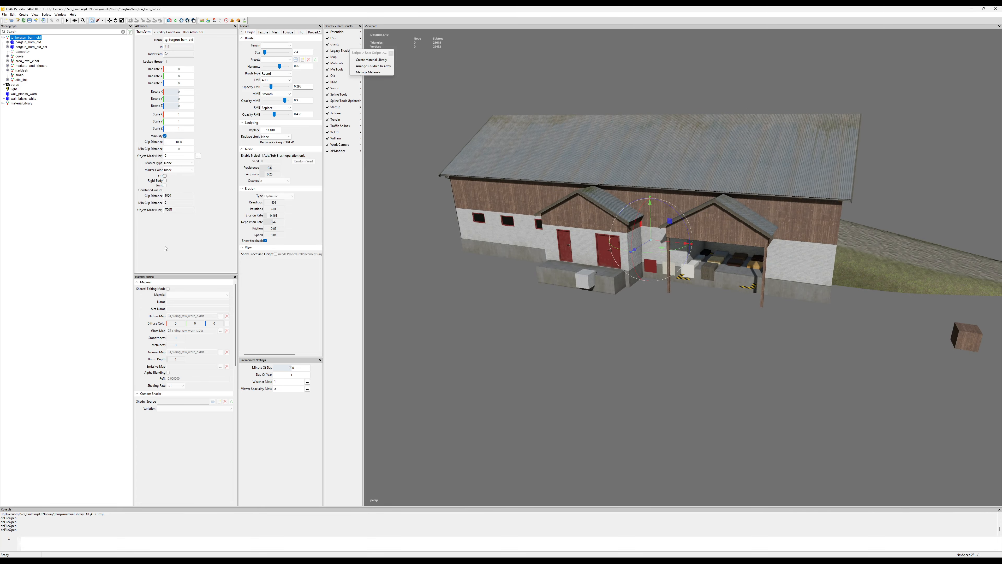
{"action": "left_click", "coordinate": [166, 136]}
{"action": "middle_click_drag", "start_coordinate": [675, 239], "coordinate": [560, 355], "text": "alt"}
{"action": "middle_click_drag", "start_coordinate": [612, 336], "coordinate": [609, 293], "text": "alt"}
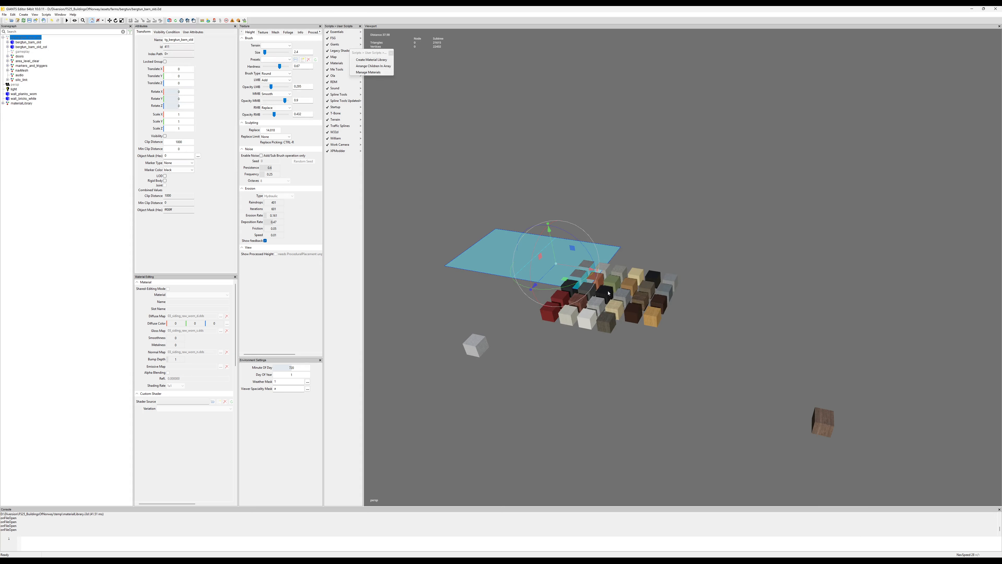
{"action": "left_click", "coordinate": [24, 94]}
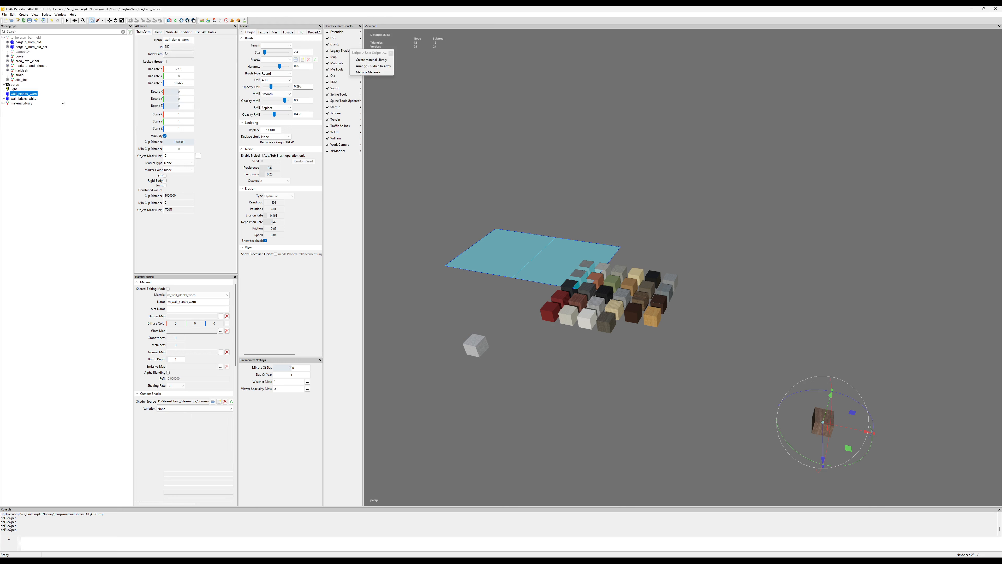
Move wall_planks_worn and wall_bricks_white into the materialLibrary group and arrange the group's children in an array.
{"action": "left_click", "coordinate": [21, 103], "text": "shift"}
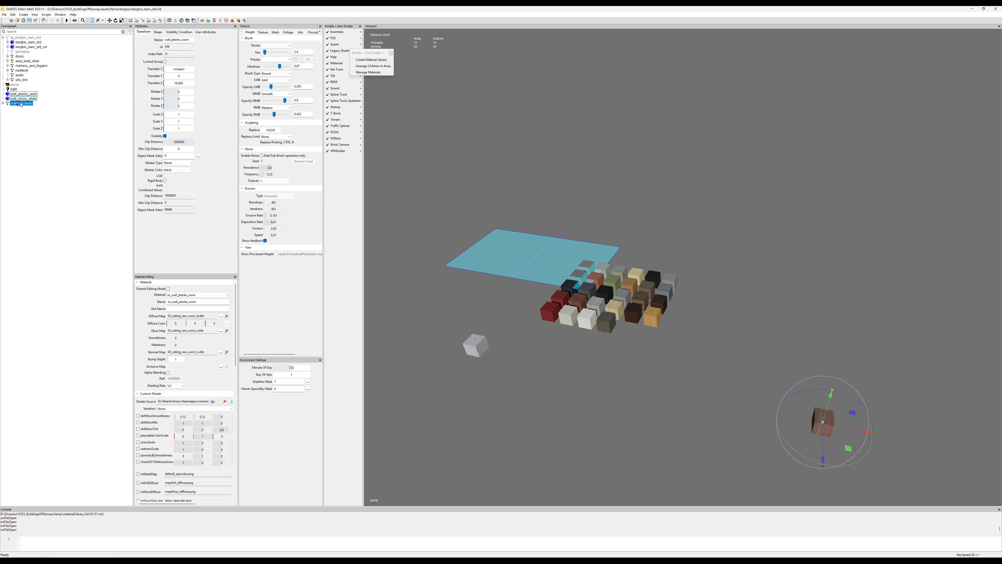
{"action": "left_click_drag", "start_coordinate": [21, 105], "coordinate": [21, 104]}
{"action": "left_click", "coordinate": [18, 94]}
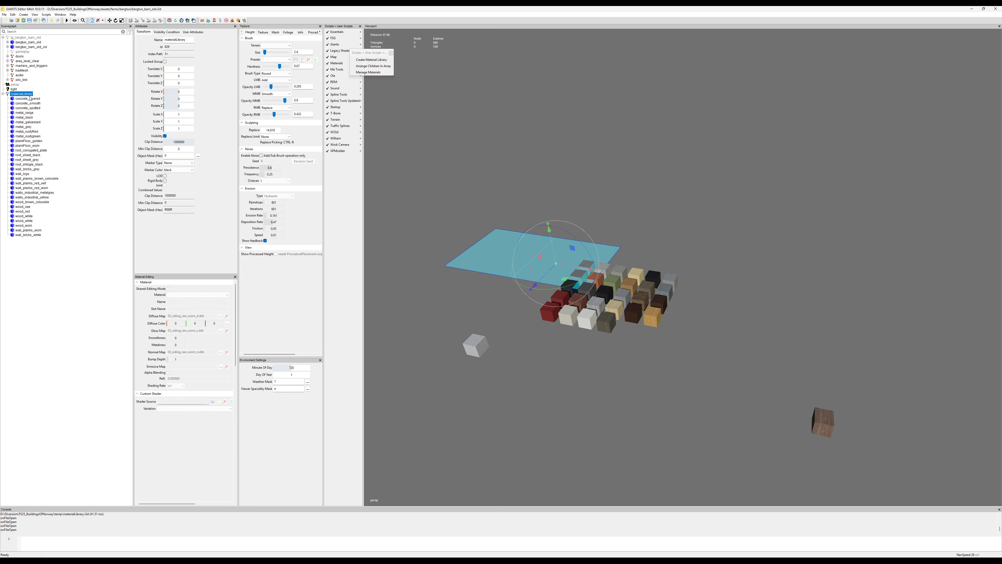
{"action": "left_click", "coordinate": [387, 66]}
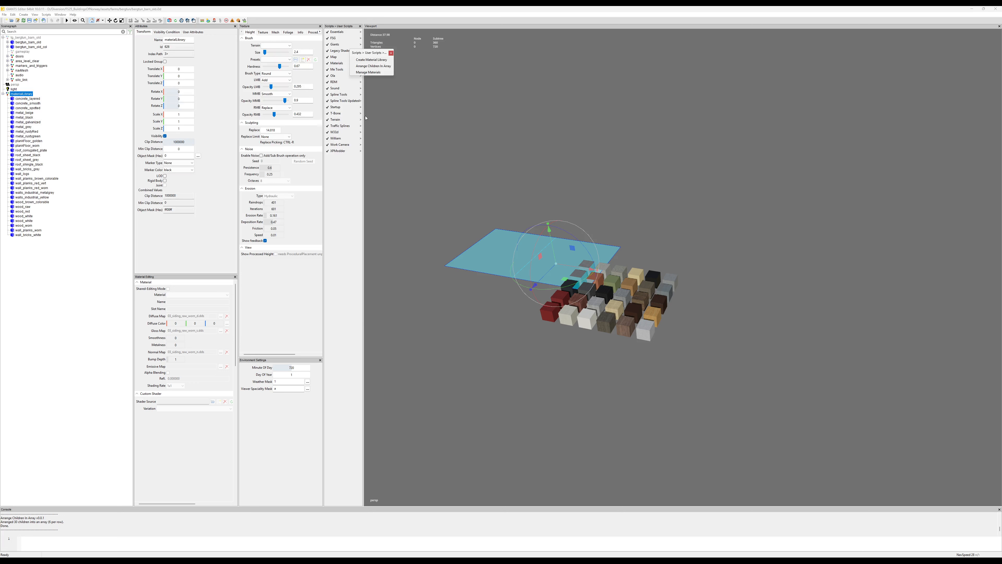
Sort the materialLibrary cubes with the Sort Scenegraph script and rearrange them in an array in the sorted order.
{"action": "mouse_move", "coordinate": [355, 114]}
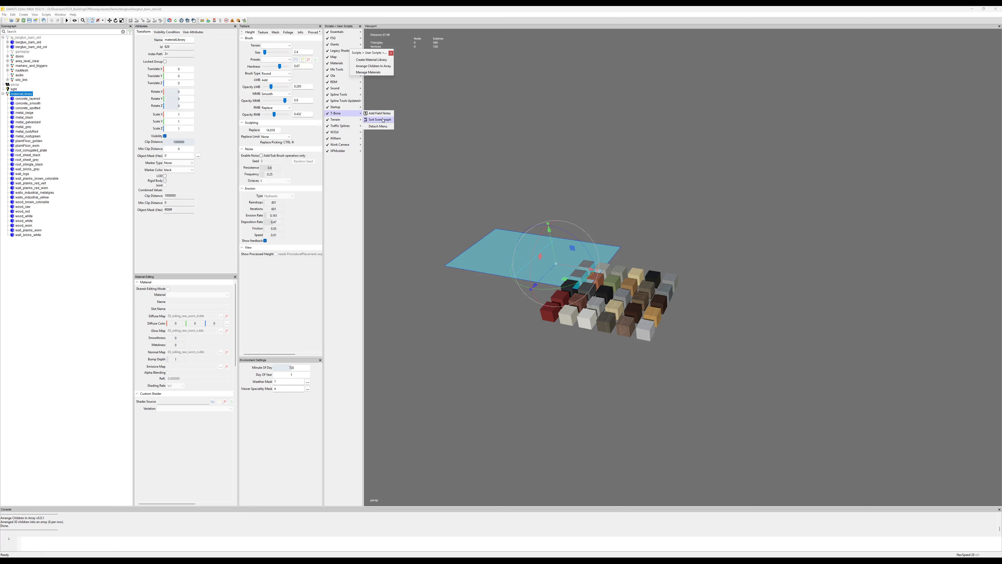
{"action": "left_click", "coordinate": [383, 120]}
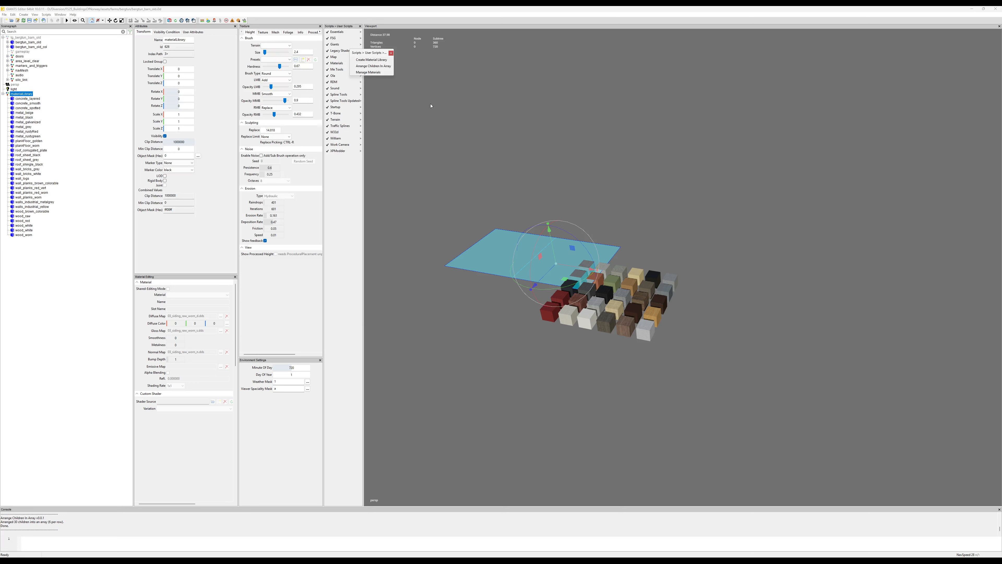
{"action": "left_click", "coordinate": [385, 66]}
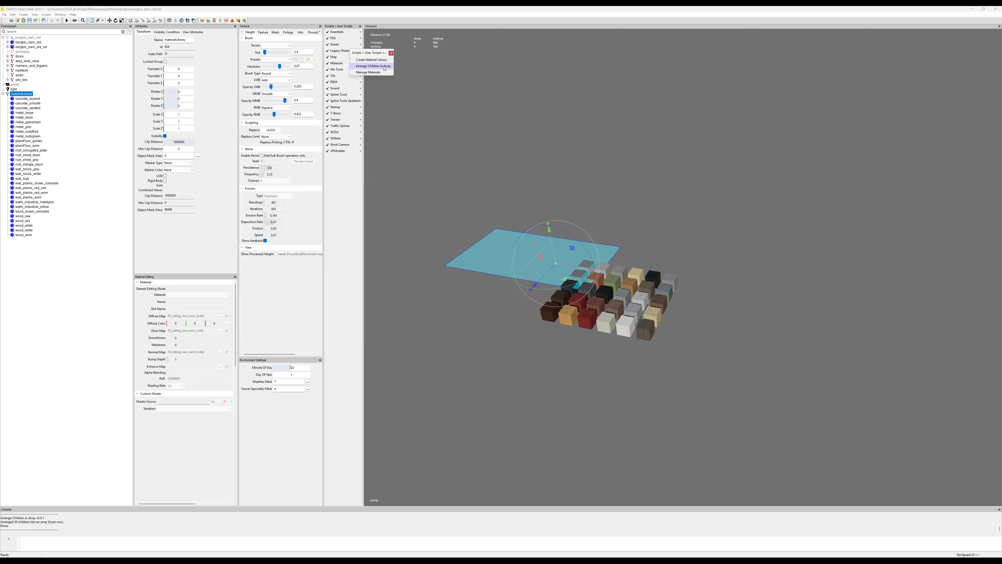
Export the materialLibrary group with files to the temp folder, replacing the existing materialLibrary.i3d.
{"action": "left_click", "coordinate": [63, 150]}
{"action": "left_click", "coordinate": [21, 94]}
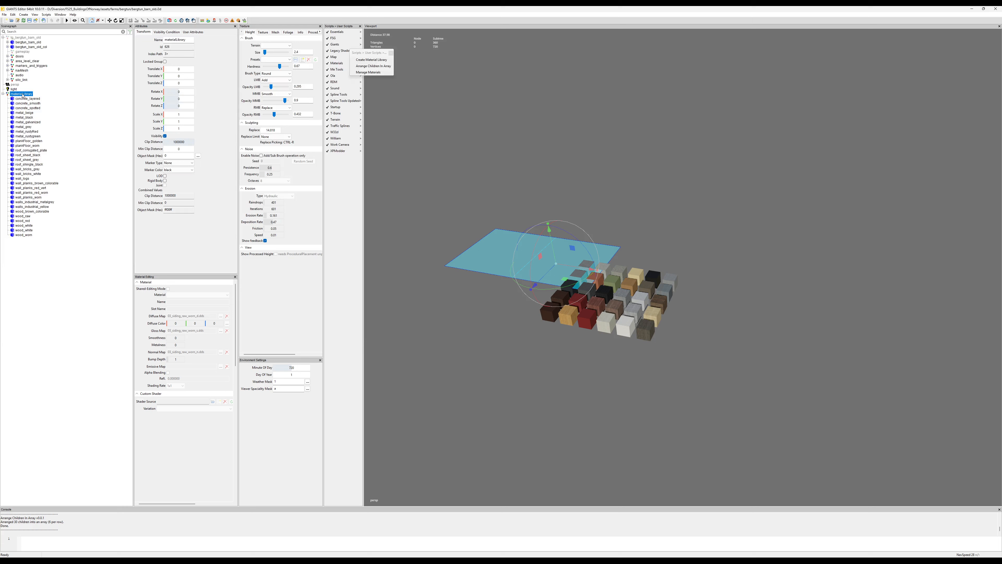
{"action": "left_click", "coordinate": [17, 14]}
{"action": "left_click", "coordinate": [28, 89]}
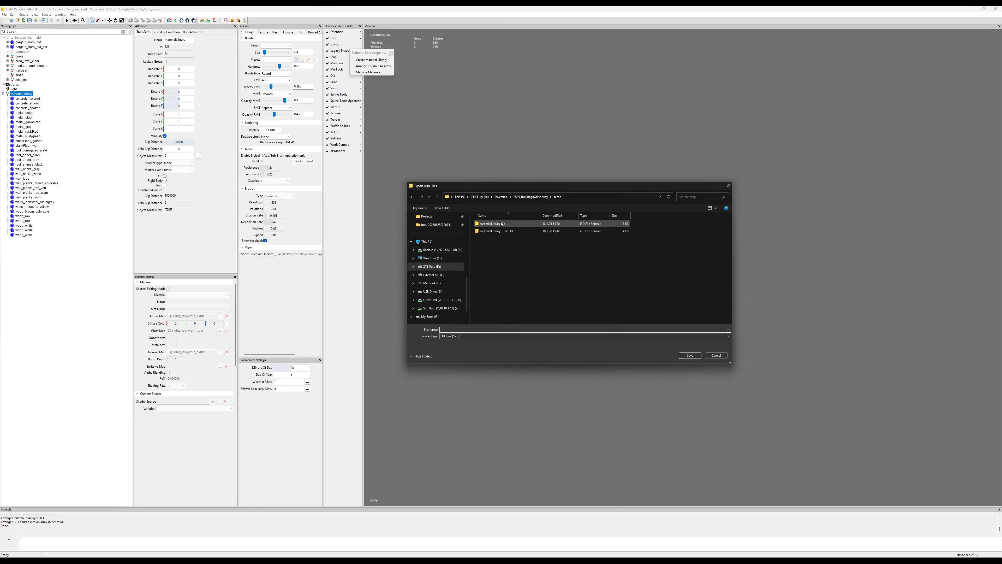
{"action": "double_click", "coordinate": [501, 224]}
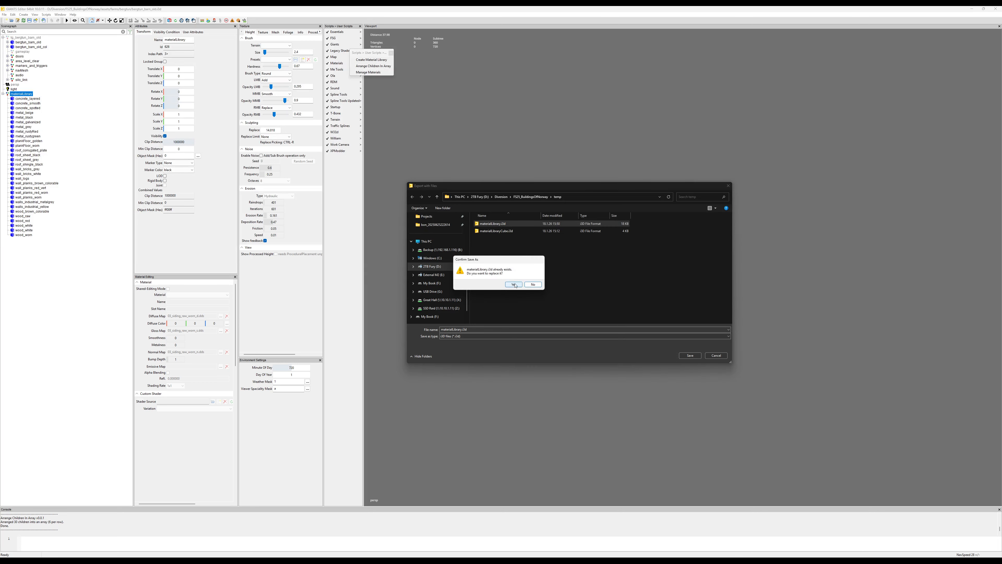
{"action": "left_click", "coordinate": [514, 285]}
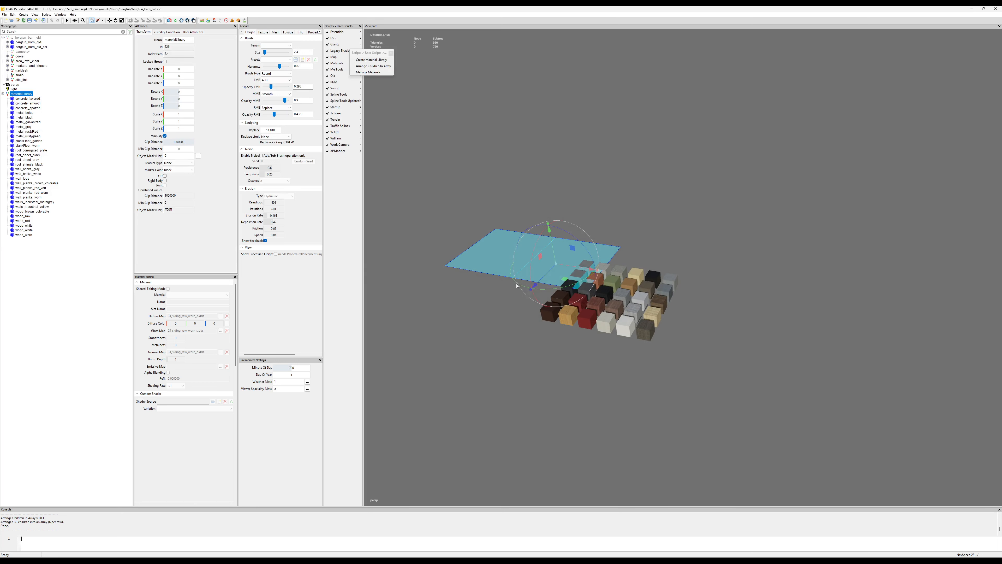
Open rennebukirke.i3d from the assets/static folder without saving the changes to the barn file.
{"action": "left_click", "coordinate": [12, 20]}
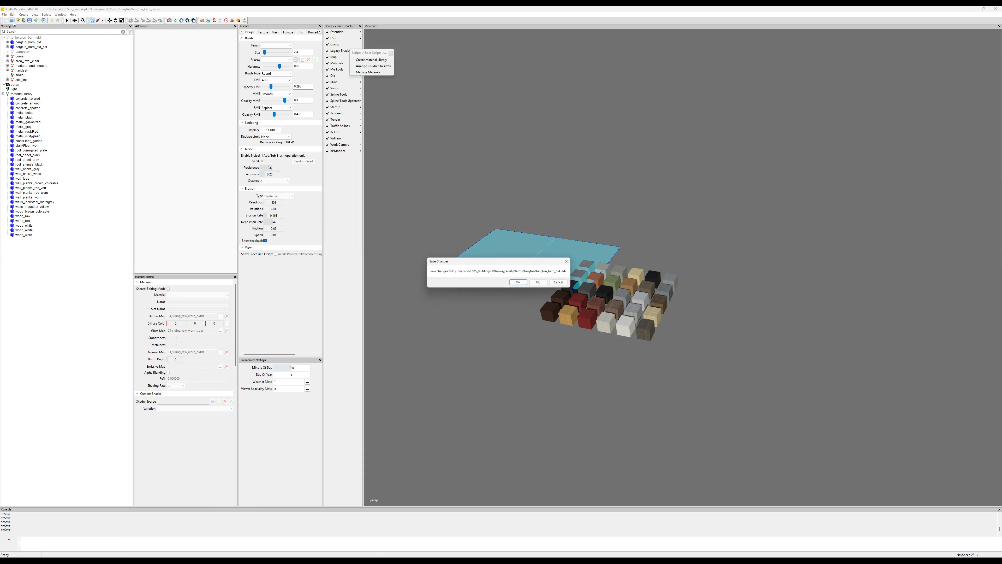
{"action": "left_click", "coordinate": [538, 282]}
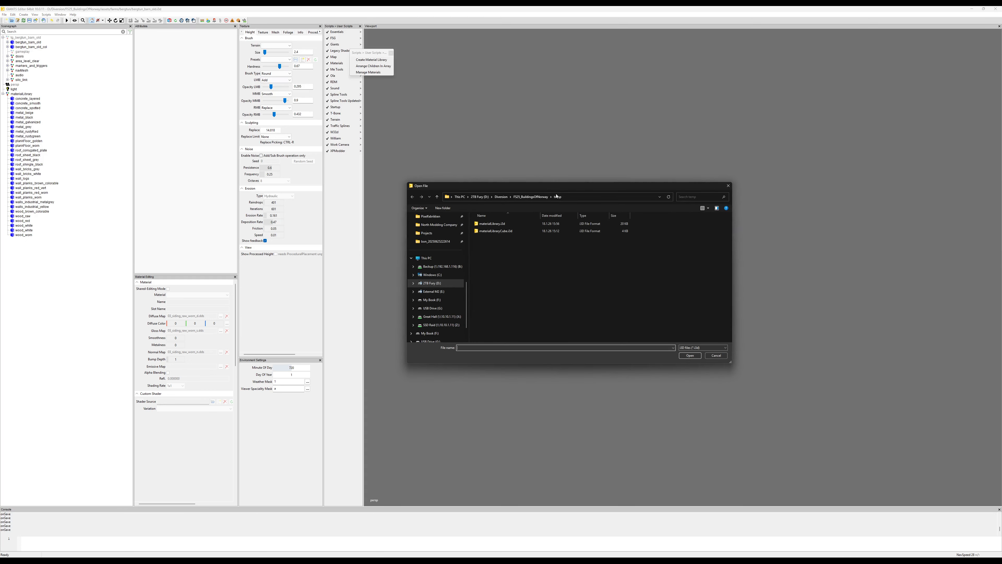
{"action": "left_click", "coordinate": [531, 197]}
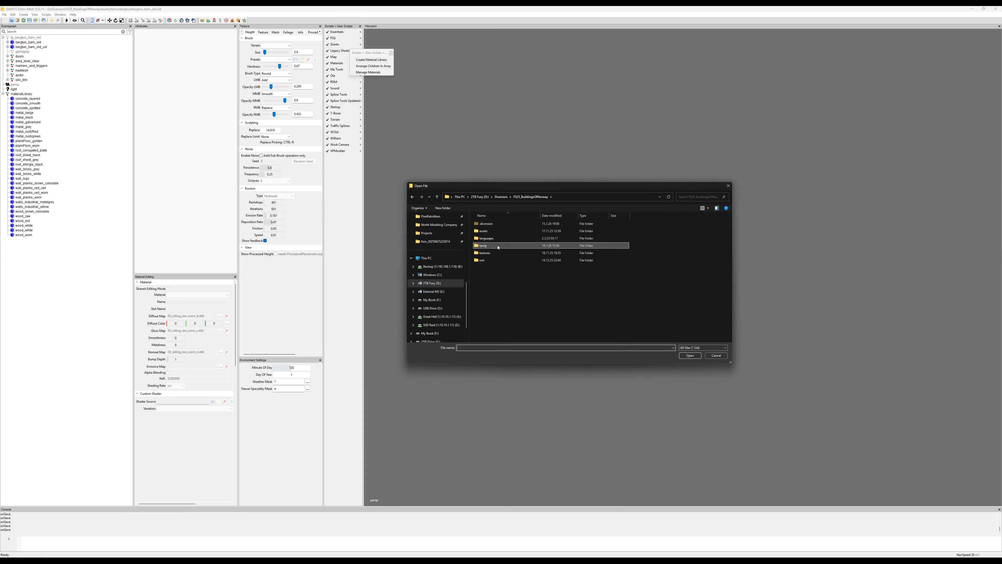
{"action": "double_click", "coordinate": [488, 233]}
{"action": "double_click", "coordinate": [491, 252]}
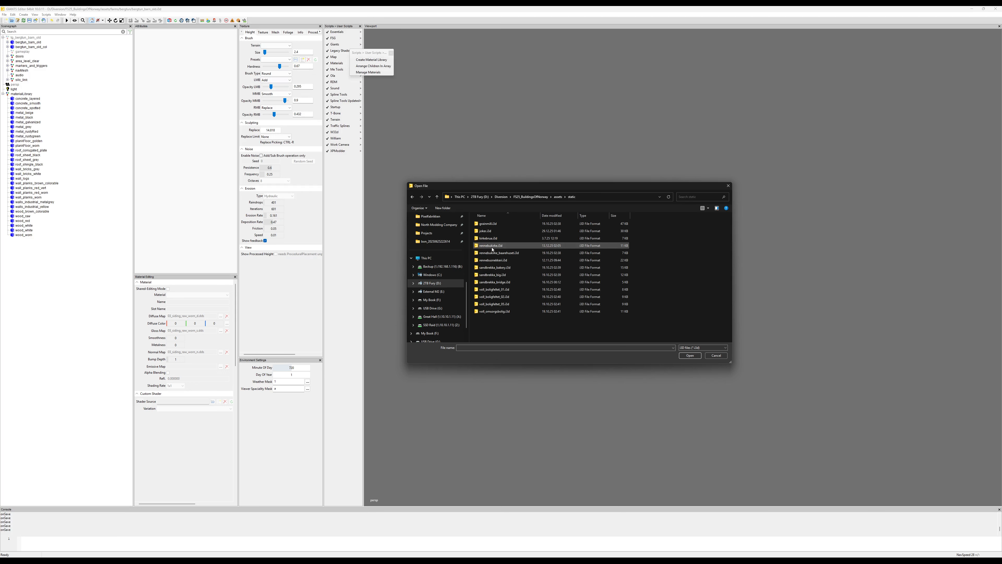
{"action": "double_click", "coordinate": [492, 247]}
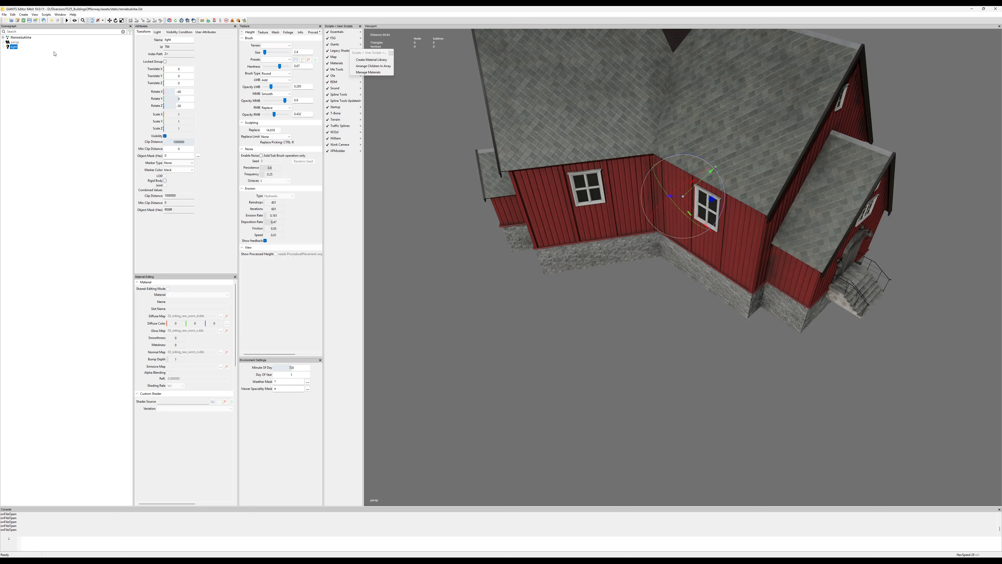
Import materialLibrary.i3d from the temp folder into the church scene.
{"action": "left_click", "coordinate": [4, 14]}
{"action": "left_click", "coordinate": [16, 72]}
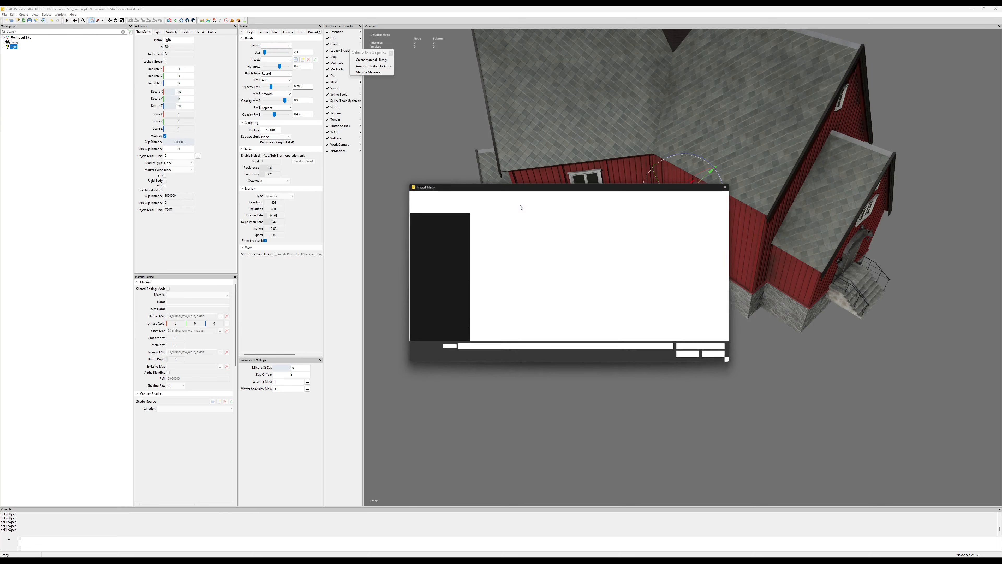
{"action": "left_click", "coordinate": [527, 197]}
{"action": "double_click", "coordinate": [491, 245]}
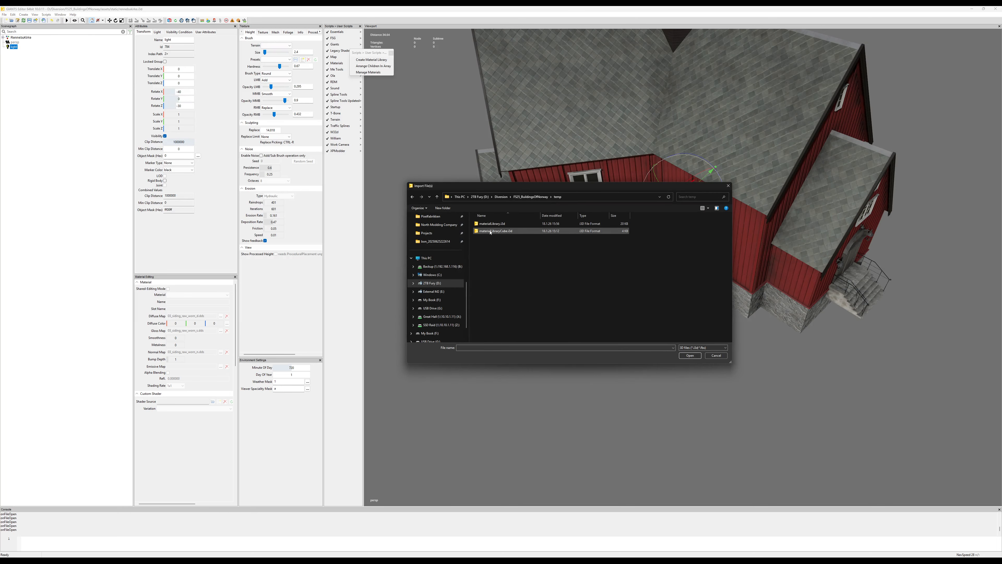
{"action": "double_click", "coordinate": [490, 224]}
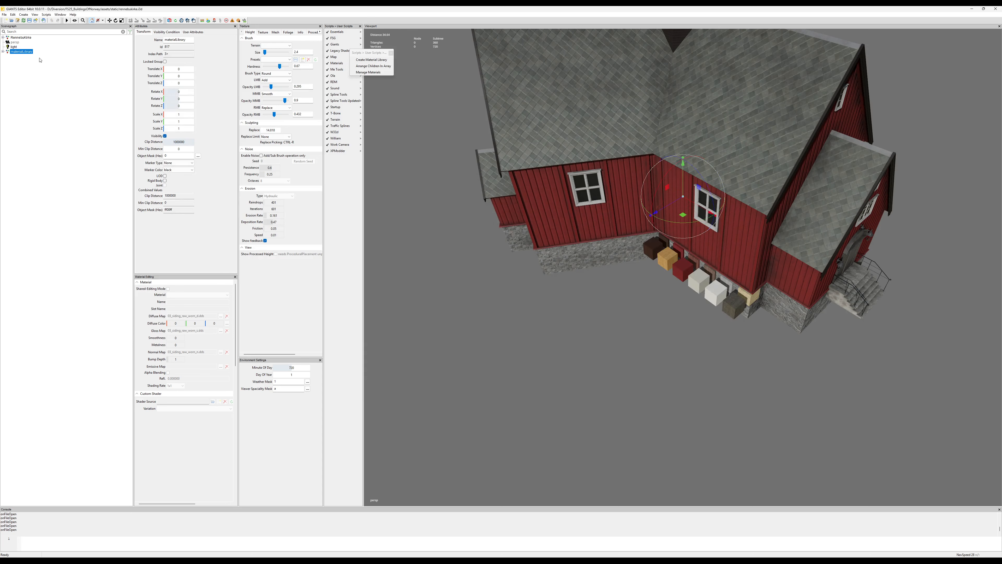
Select the church's exterior mesh and open the Manage Materials script with the walls slot as destination.
{"action": "left_click", "coordinate": [587, 223]}
{"action": "left_click", "coordinate": [552, 123]}
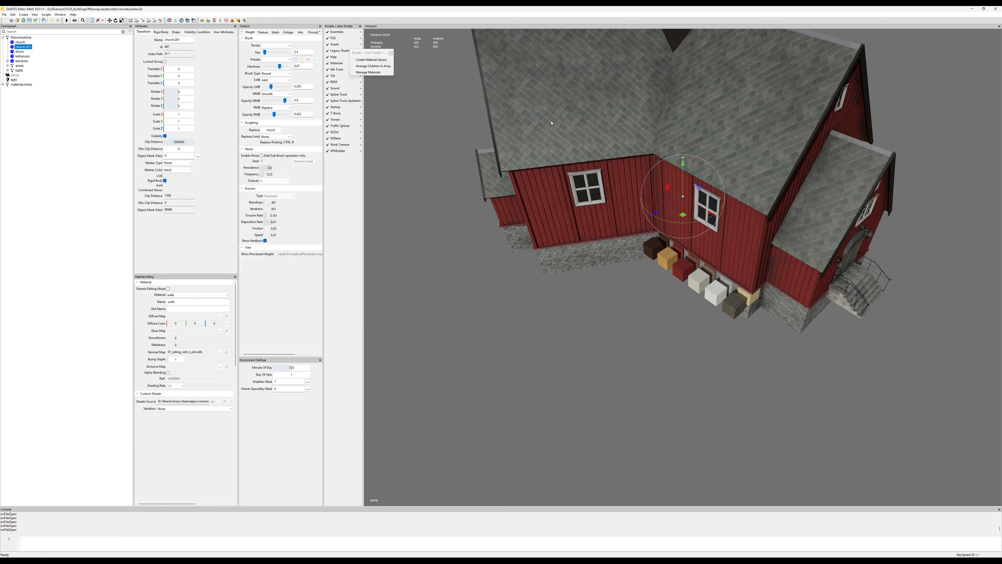
{"action": "middle_click_drag", "start_coordinate": [601, 119], "coordinate": [622, 184], "text": "alt"}
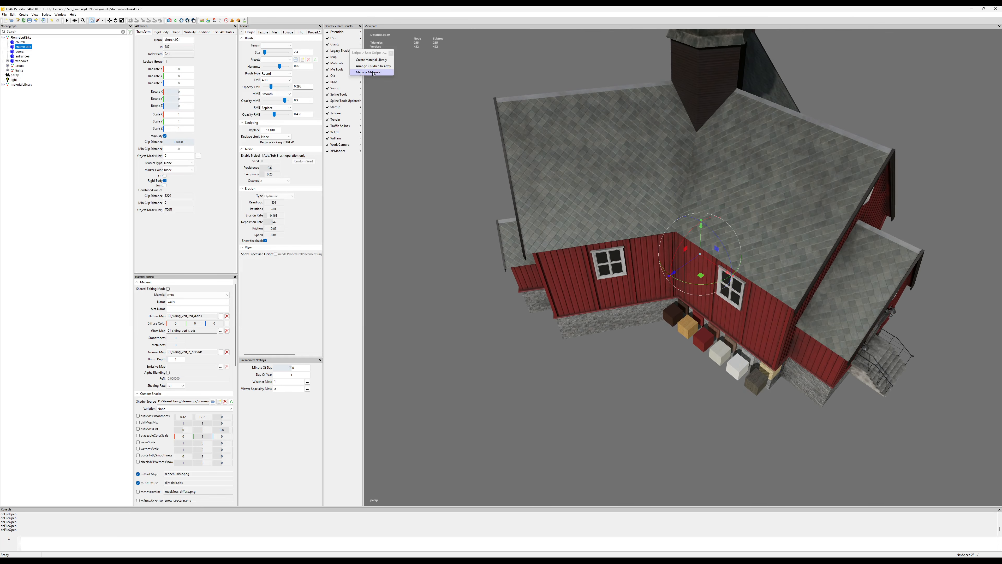
{"action": "left_click", "coordinate": [197, 295]}
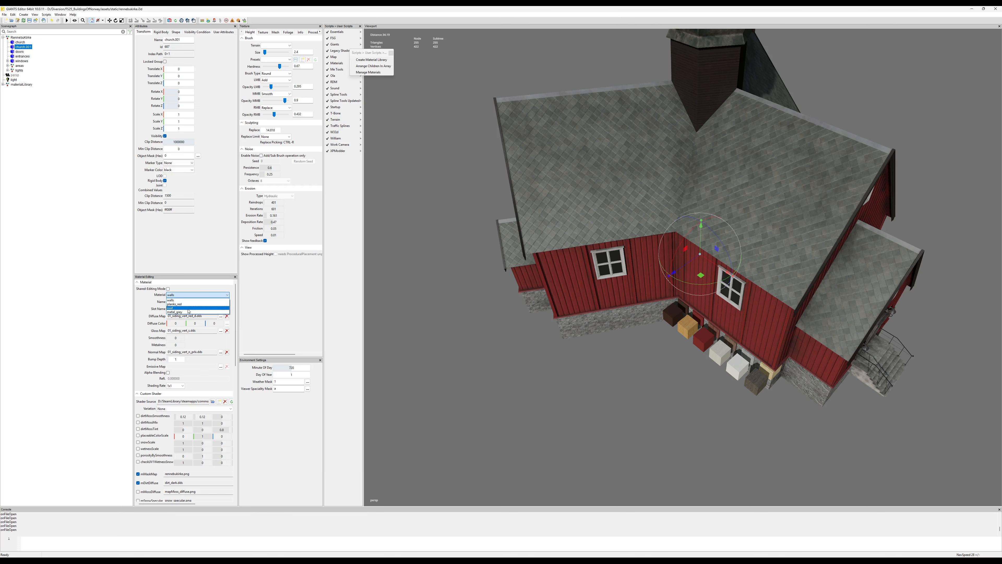
{"action": "left_click", "coordinate": [173, 300]}
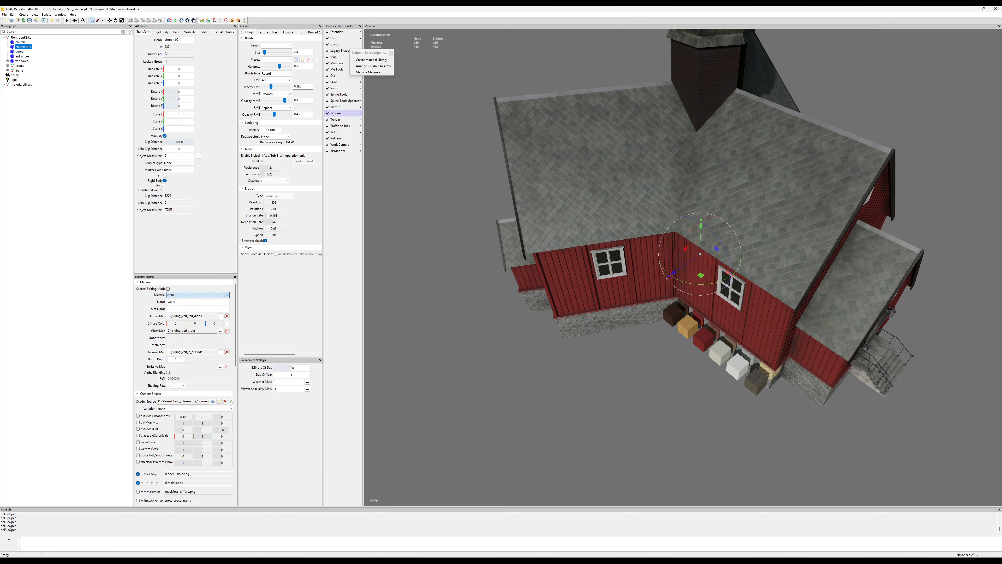
{"action": "left_click", "coordinate": [385, 73]}
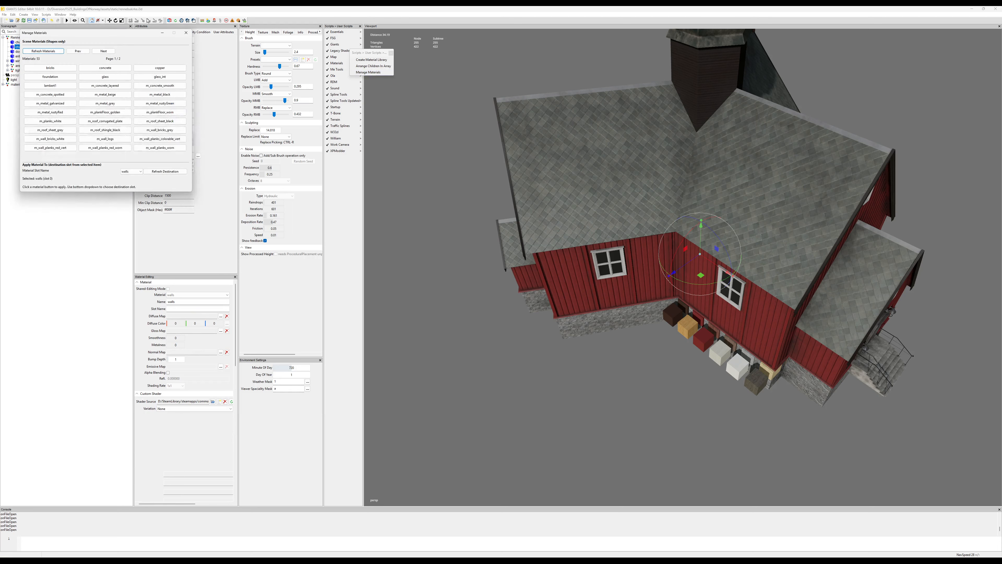
{"action": "left_click_drag", "start_coordinate": [132, 34], "coordinate": [439, 232]}
Try m_wall_logs, m_wall_planks_colorable_vert and m_wall_planks_worn in turn on the church's walls slot.
{"action": "scroll", "coordinate": [598, 288], "scroll_direction": "up", "scroll_amount": 5}
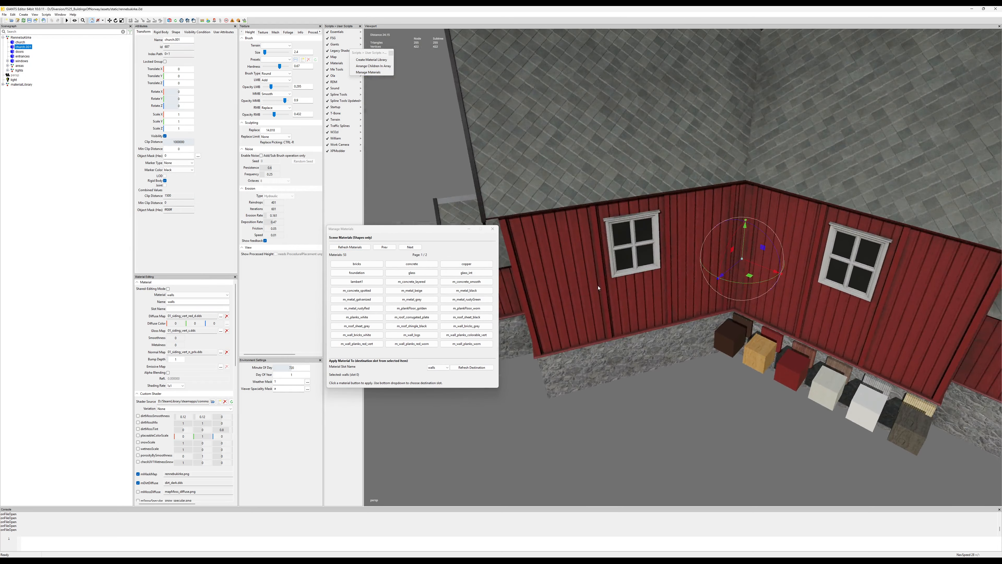
{"action": "middle_click_drag", "start_coordinate": [598, 288], "coordinate": [609, 218], "text": "alt"}
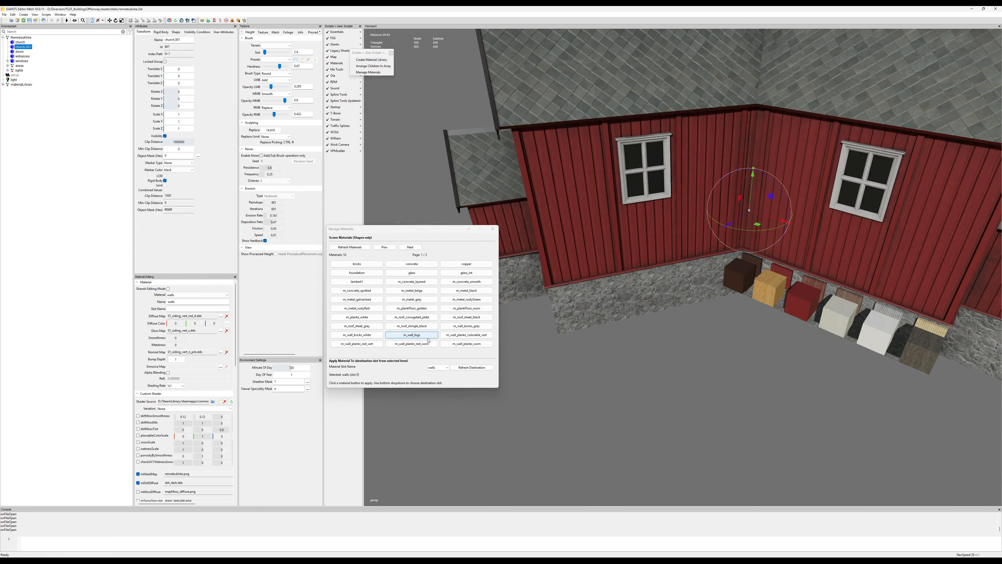
{"action": "left_click", "coordinate": [430, 336]}
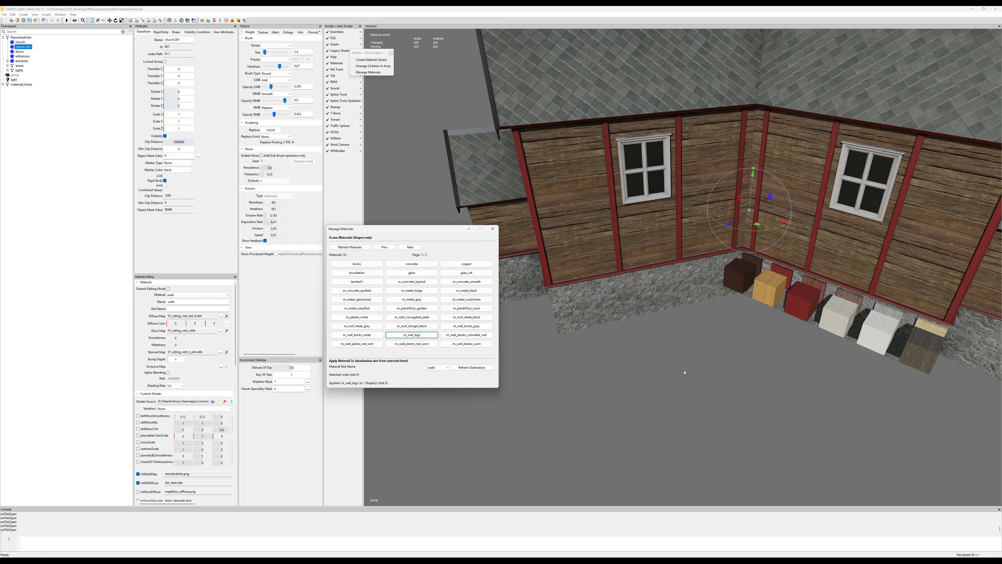
{"action": "left_click_drag", "start_coordinate": [684, 371], "coordinate": [661, 326], "text": "alt"}
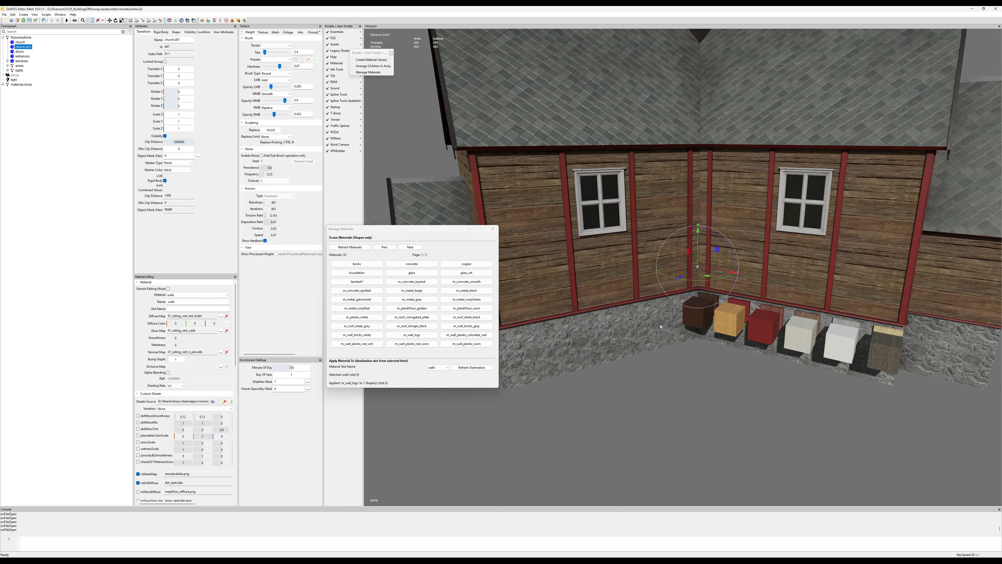
{"action": "left_click", "coordinate": [473, 336]}
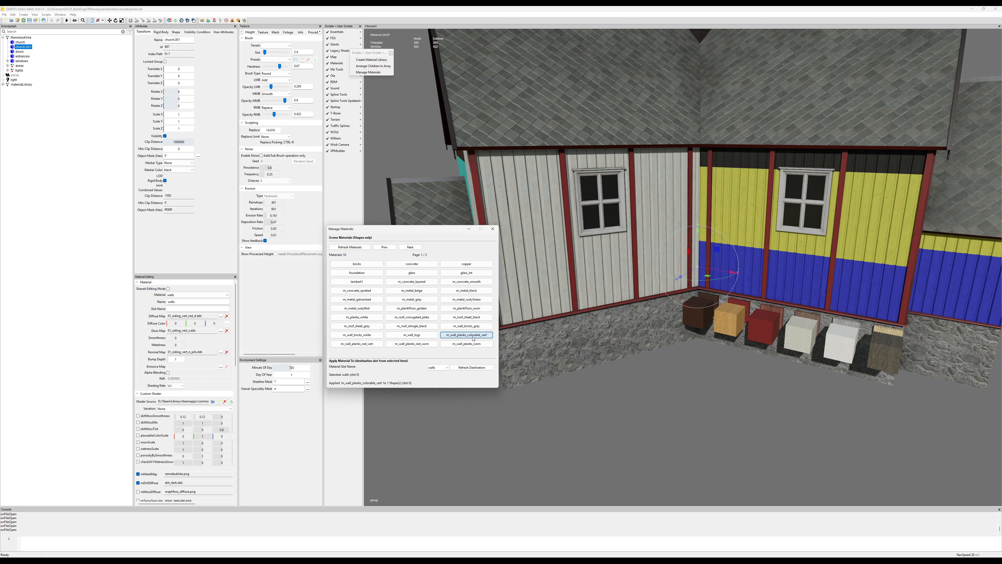
{"action": "left_click", "coordinate": [471, 343]}
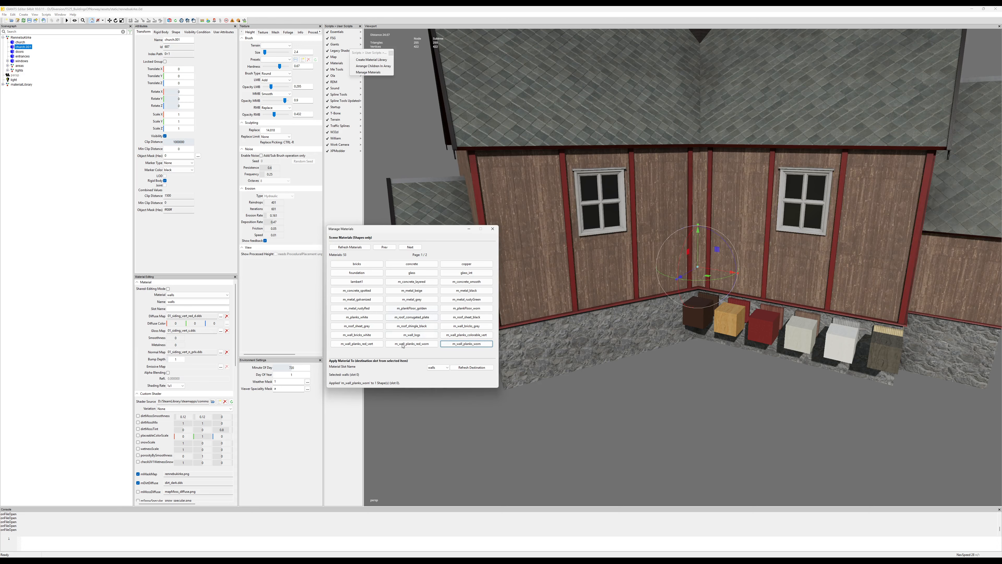
Apply the m_wall_planks_red_worn material to the church's walls slot and inspect the walls and roof.
{"action": "left_click", "coordinate": [410, 346]}
{"action": "left_click_drag", "start_coordinate": [734, 315], "coordinate": [614, 246], "text": "alt"}
{"action": "left_click_drag", "start_coordinate": [550, 337], "coordinate": [582, 263], "text": "alt"}
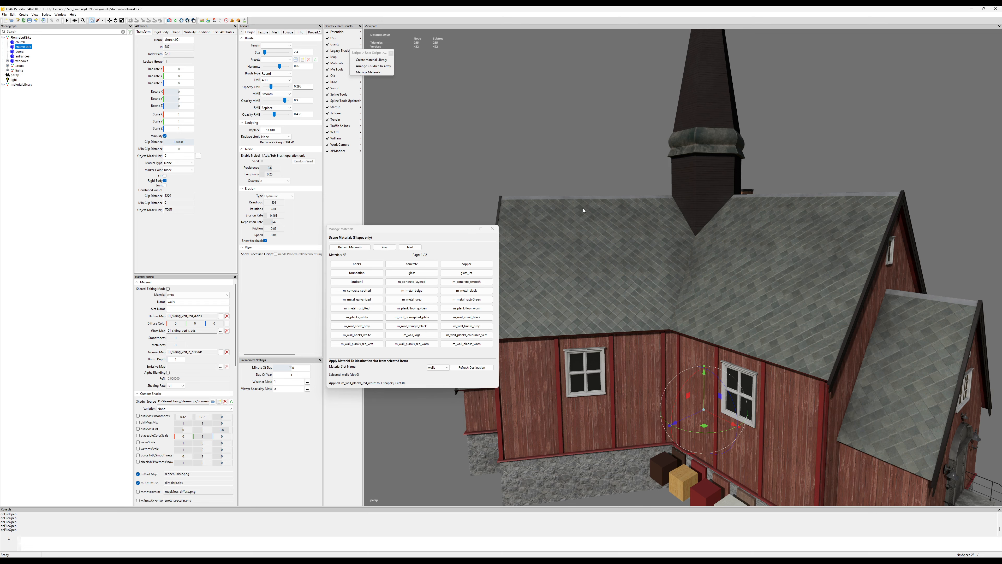
{"action": "left_click_drag", "start_coordinate": [599, 228], "coordinate": [614, 246], "text": "alt"}
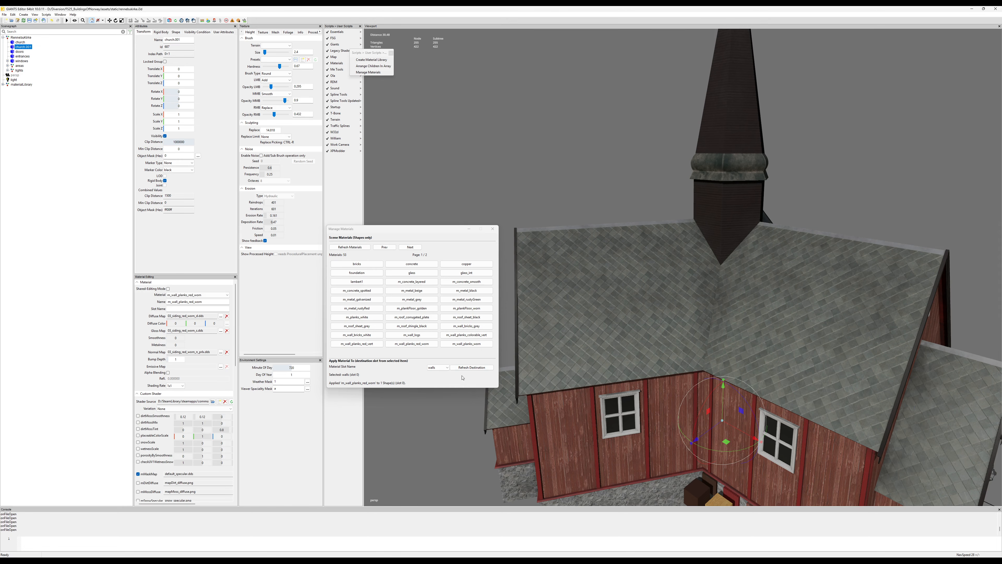
Refresh the material destination list and choose the roof slot as the destination.
{"action": "left_click", "coordinate": [470, 367]}
{"action": "left_click_drag", "start_coordinate": [120, 32], "coordinate": [422, 160]}
{"action": "left_click", "coordinate": [425, 294]}
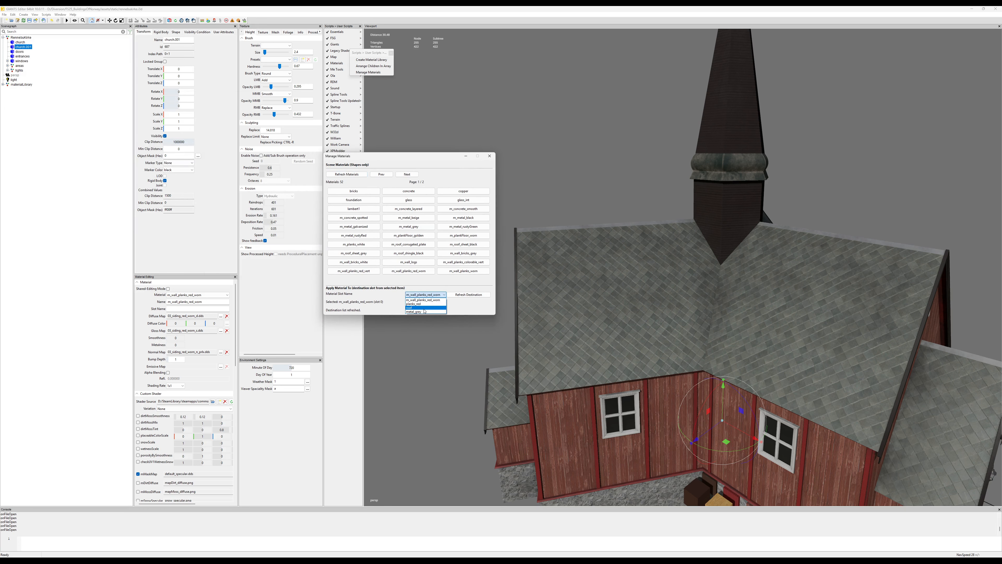
{"action": "left_click", "coordinate": [410, 308]}
{"action": "left_click_drag", "start_coordinate": [403, 161], "coordinate": [447, 96]}
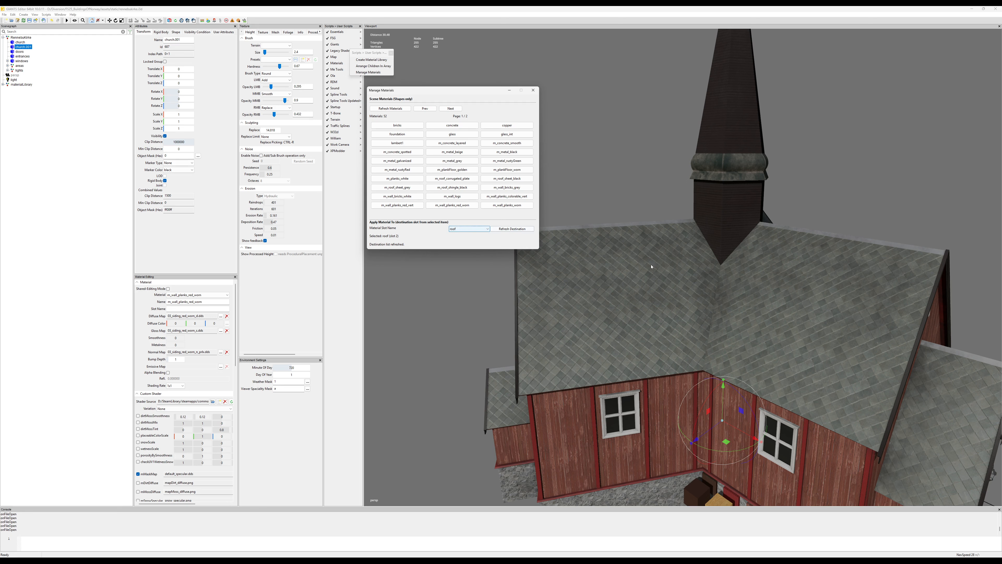
Import the smaller materialLibrary file into the scene, run Create Material Library on it, and expand the generated library.
{"action": "left_click", "coordinate": [54, 127]}
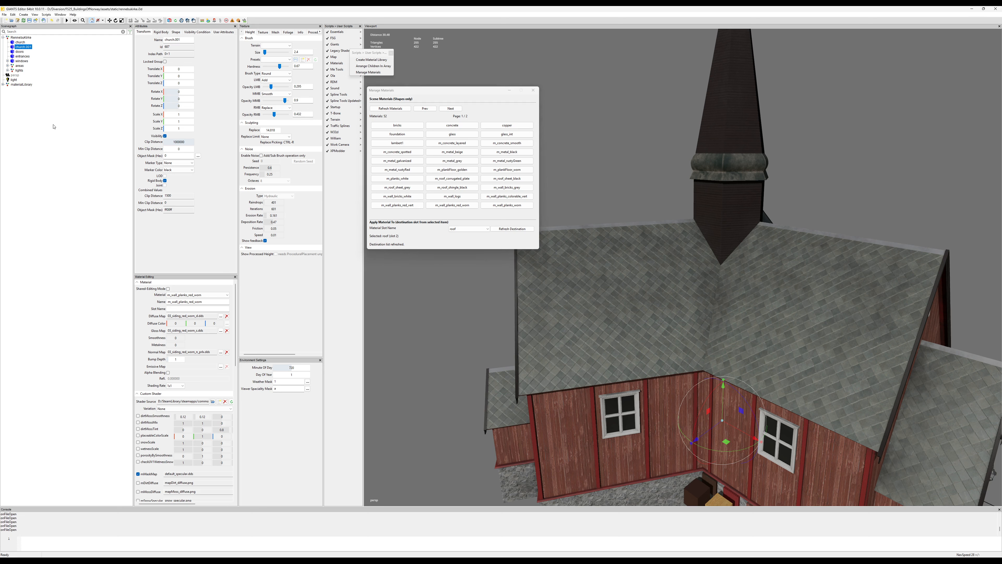
{"action": "left_click", "coordinate": [33, 91]}
{"action": "left_click", "coordinate": [4, 15]}
{"action": "left_click", "coordinate": [36, 75]}
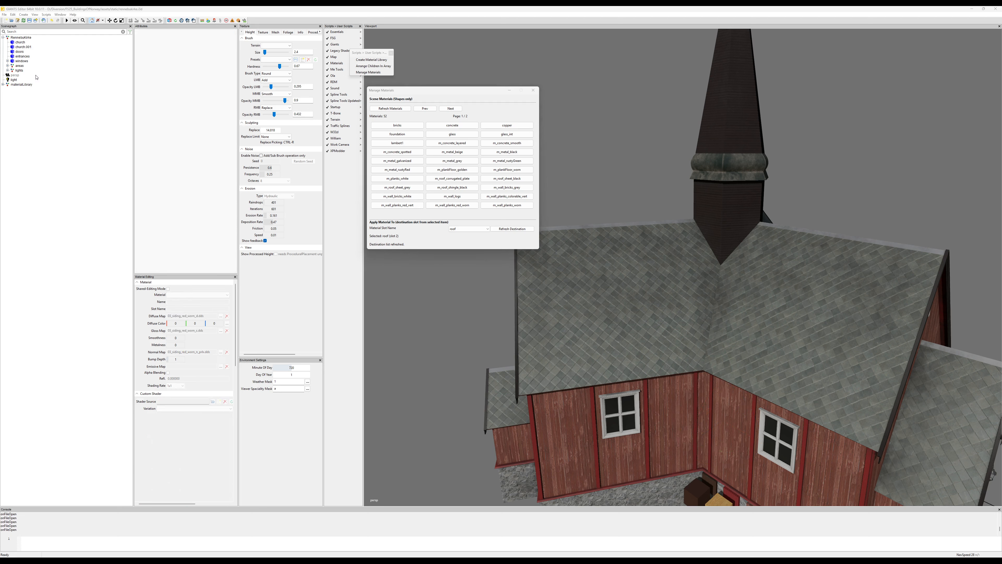
{"action": "double_click", "coordinate": [493, 231]}
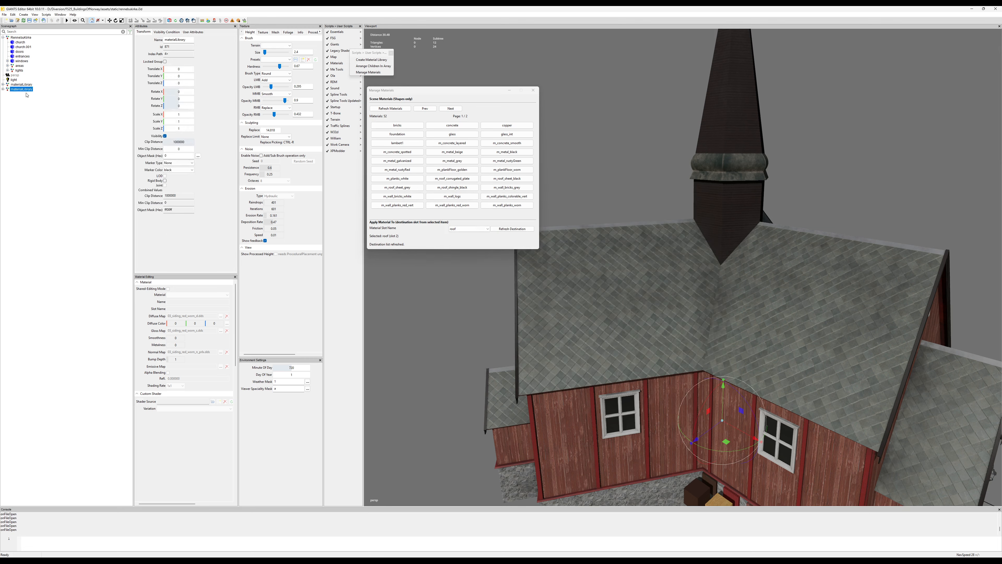
{"action": "left_click", "coordinate": [359, 60]}
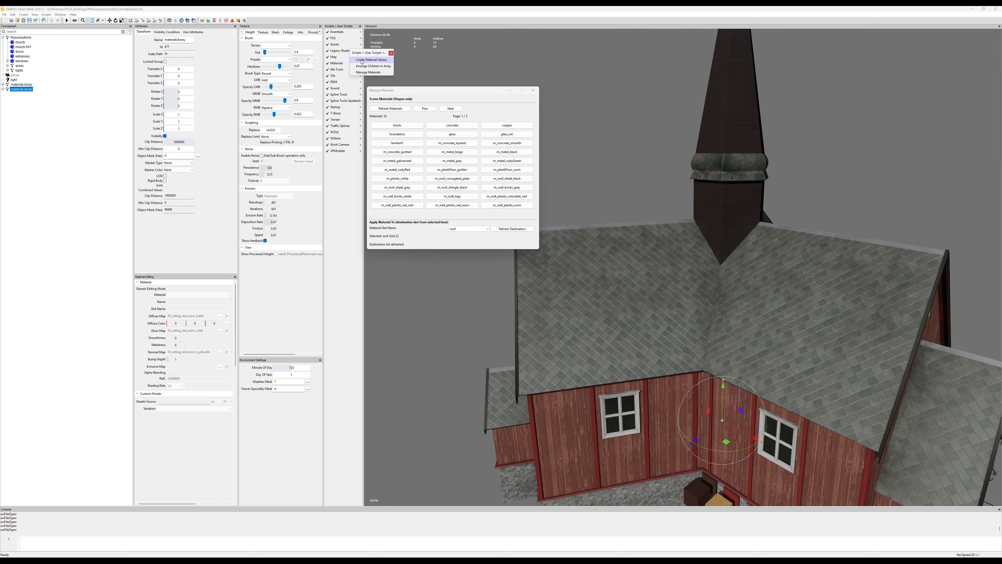
{"action": "left_click", "coordinate": [3, 90]}
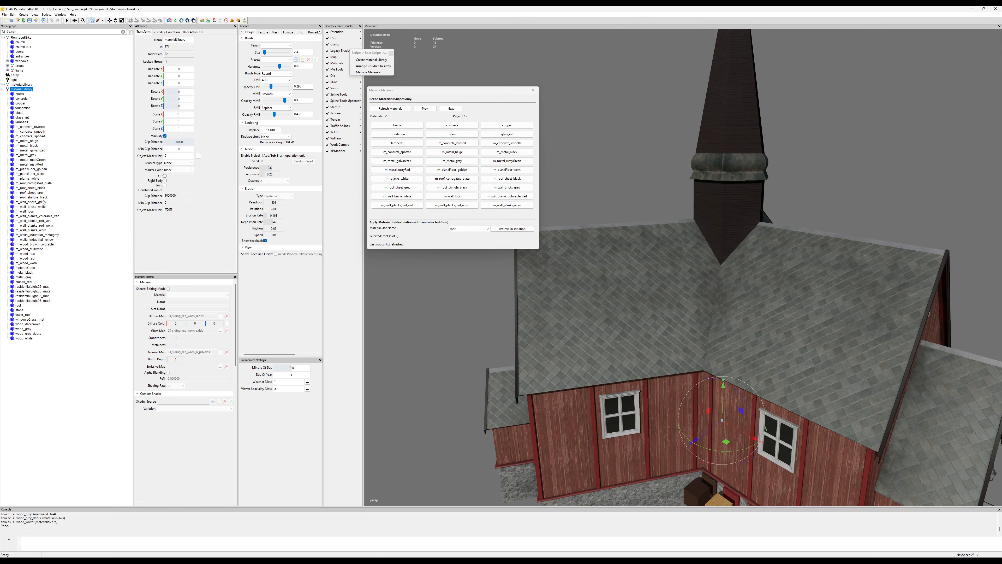
Rename the roof item in the newly generated library to roof_tiles.
{"action": "left_click", "coordinate": [19, 305]}
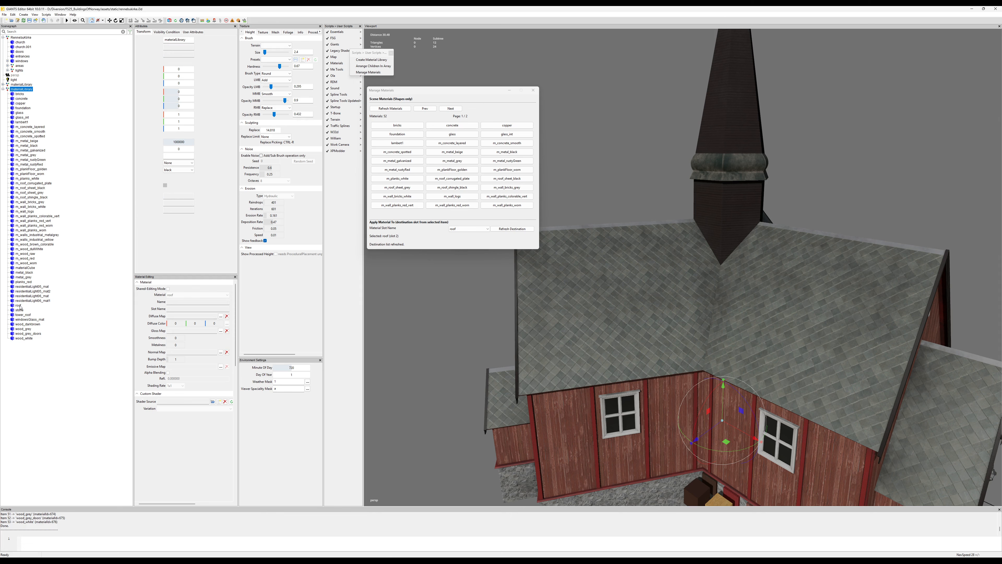
{"action": "double_click", "coordinate": [39, 306]}
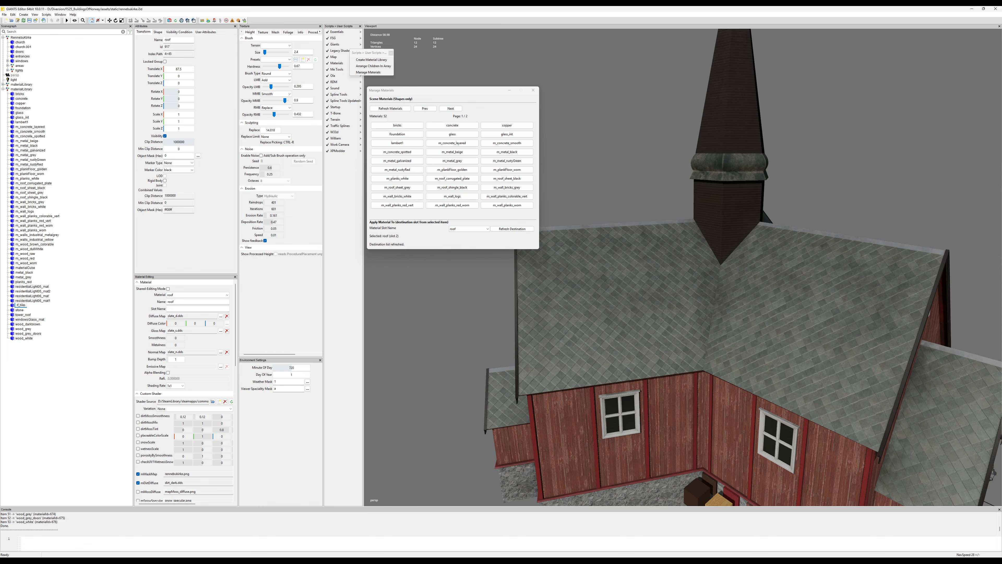
{"action": "key", "text": "Return"}
Move the roof_tiles item out to the scene root and delete the rest of the newly generated library.
{"action": "left_click_drag", "start_coordinate": [24, 307], "coordinate": [31, 359]}
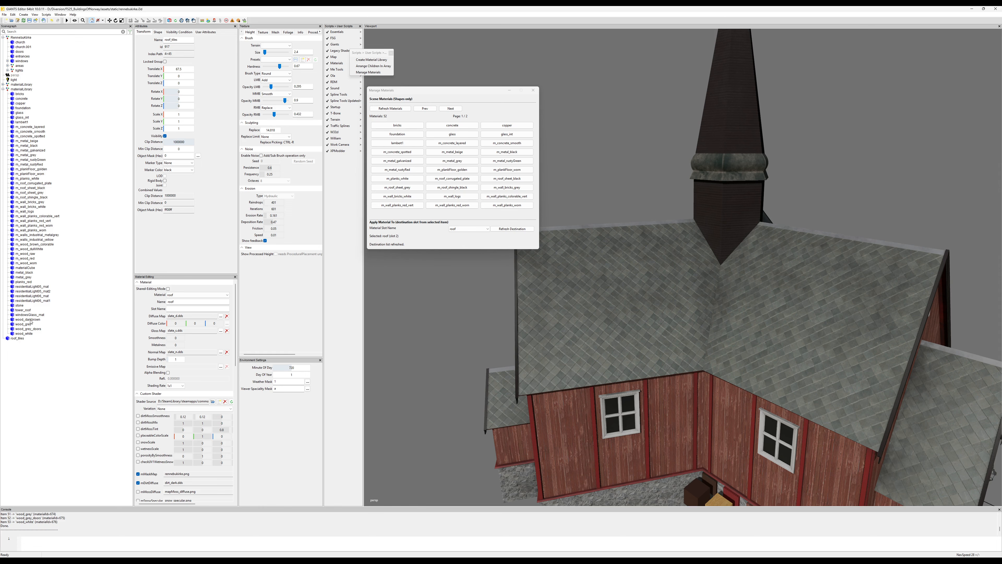
{"action": "left_click", "coordinate": [22, 89]}
{"action": "key", "text": "Delete"}
Name the roof_tiles item's material m_roof_slates and rename the item itself roof_slates.
{"action": "left_click", "coordinate": [20, 90]}
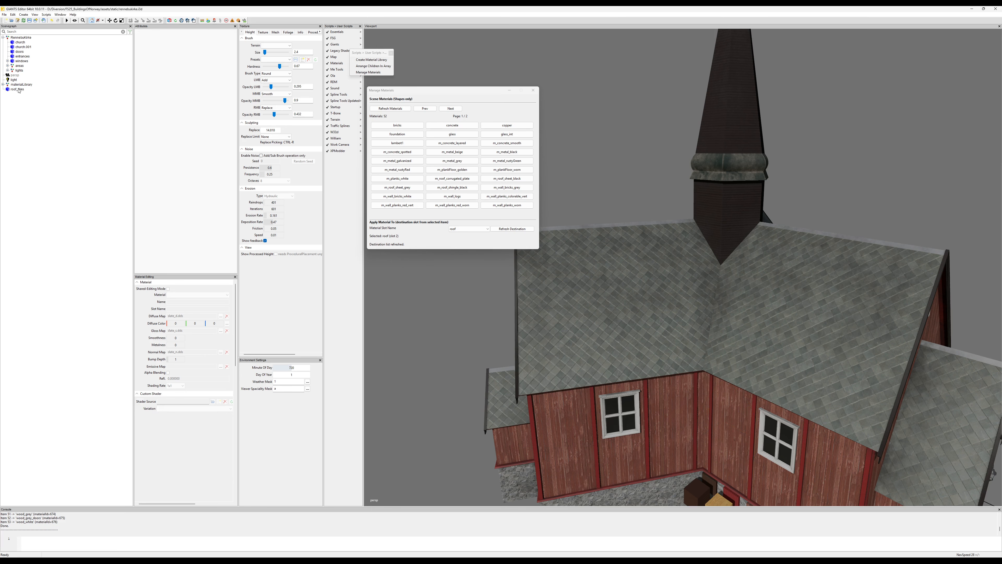
{"action": "left_click", "coordinate": [188, 303]}
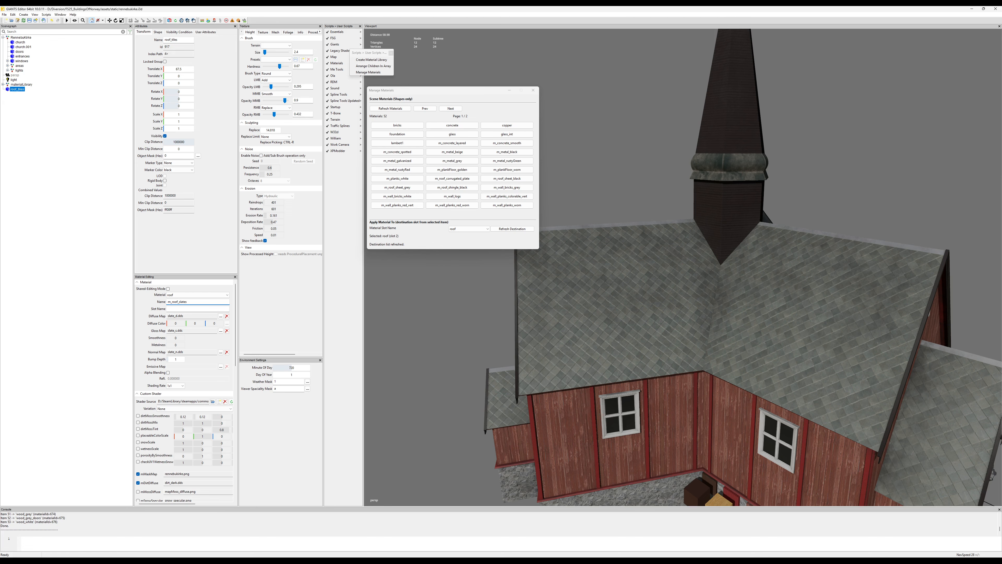
{"action": "left_click", "coordinate": [22, 89]}
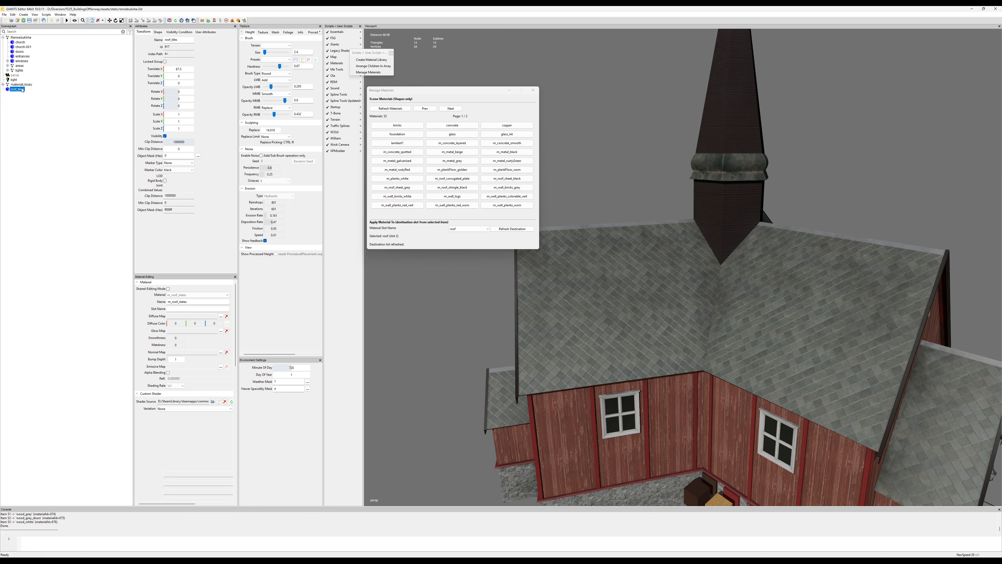
{"action": "left_click", "coordinate": [22, 89]}
{"action": "type", "text": "roof_sla"}
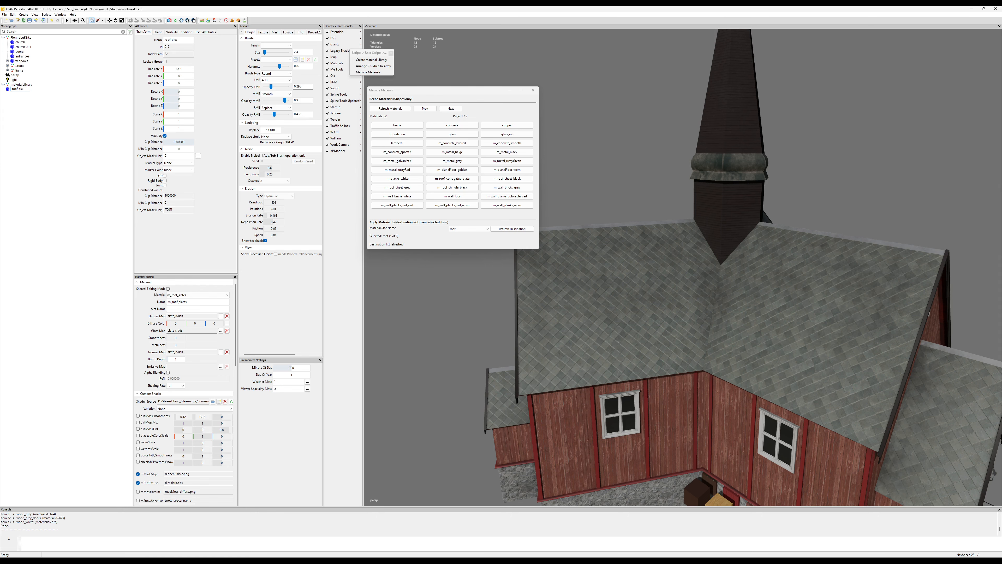
{"action": "type", "text": "tes"}
{"action": "key", "text": "Return"}
Move roof_slates into the original materialLibrary group and sort the group's items with Sort Scenegraph.
{"action": "left_click_drag", "start_coordinate": [18, 90], "coordinate": [23, 85]}
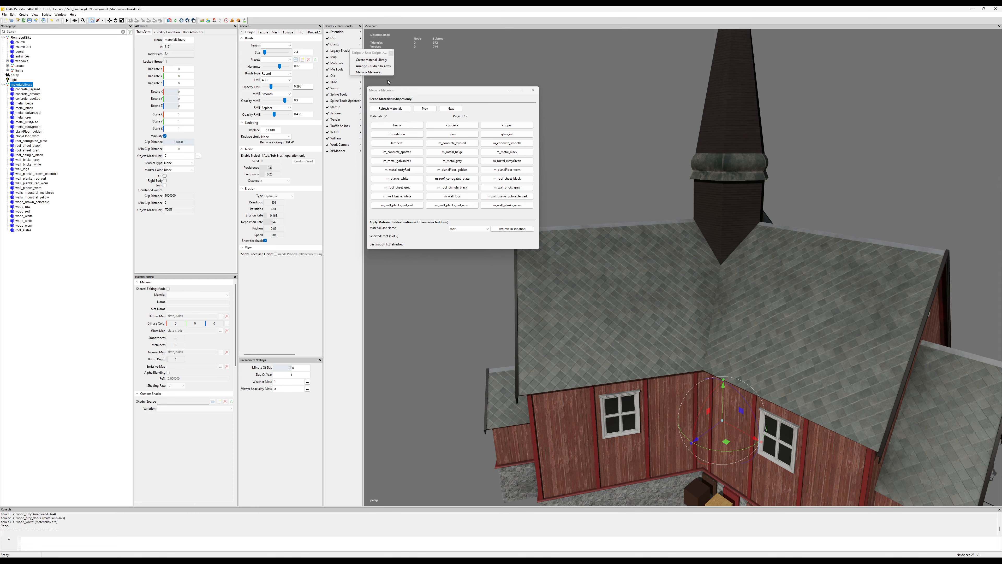
{"action": "mouse_move", "coordinate": [336, 113]}
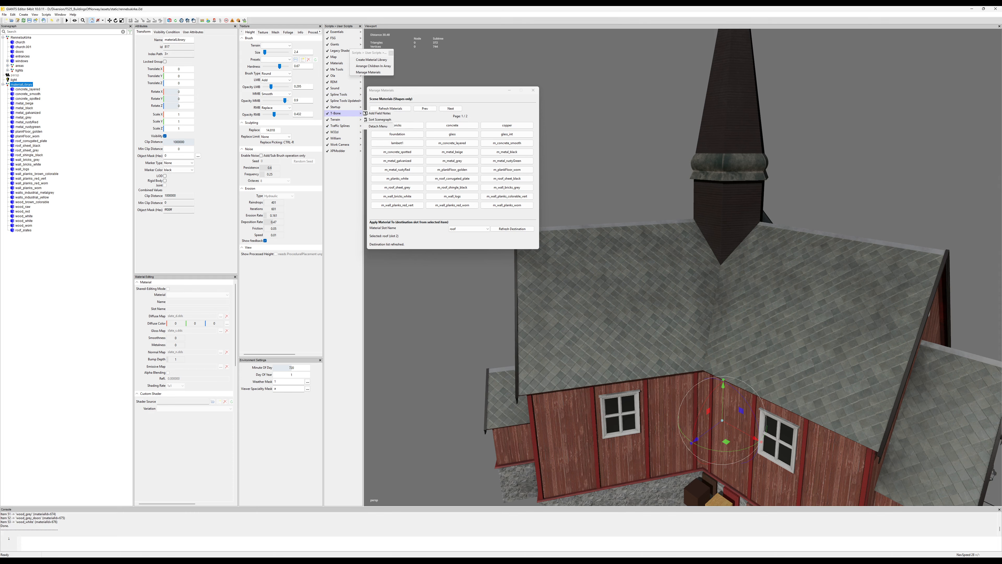
{"action": "left_click", "coordinate": [378, 120]}
Arrange the materialLibrary items in an array and export the group with files, overwriting materialLibrary.i3d.
{"action": "left_click", "coordinate": [373, 66]}
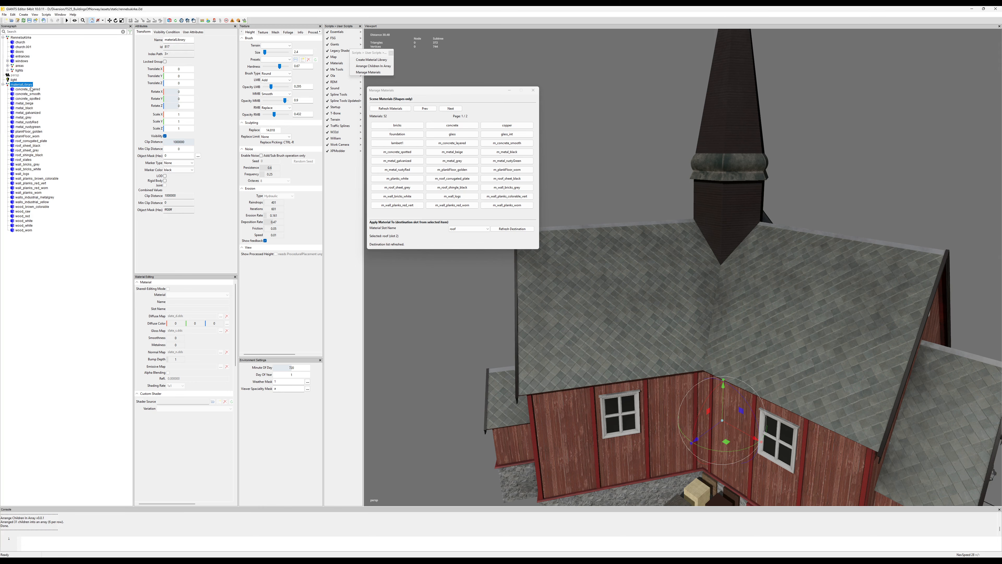
{"action": "double_click", "coordinate": [503, 224]}
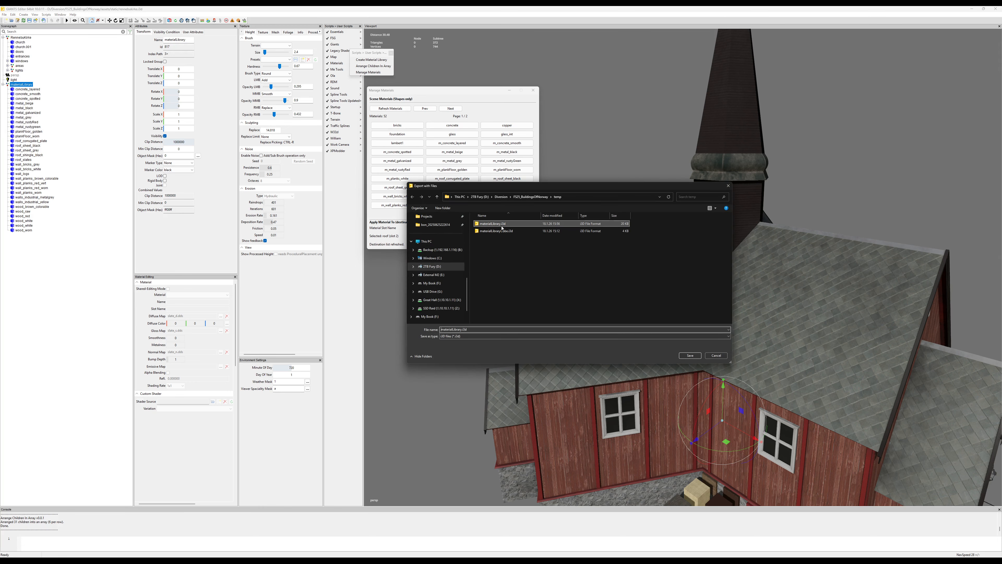
{"action": "left_click", "coordinate": [512, 285]}
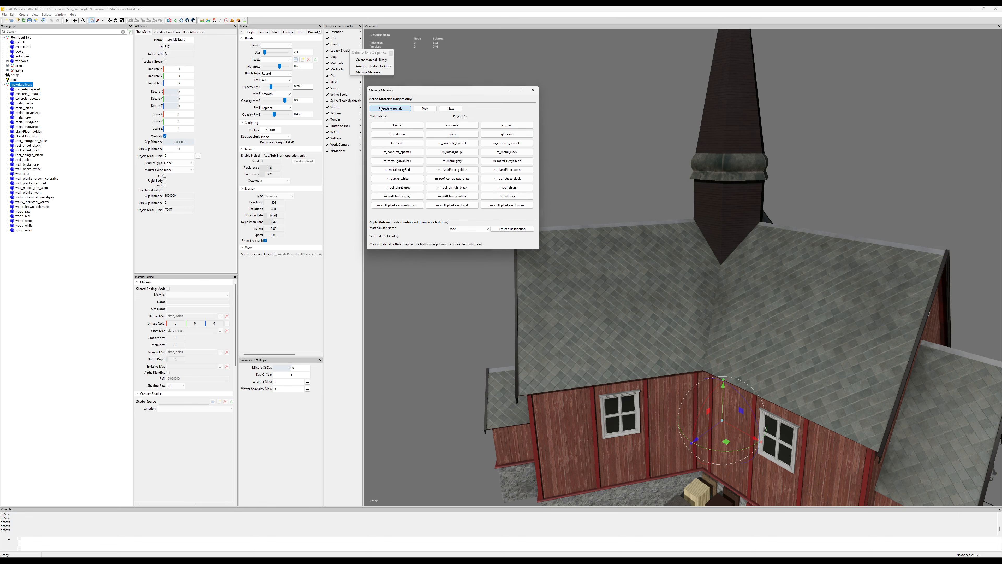
Refresh the scene materials, select the church's exterior mesh, and try m_roof_shingle_black and m_roof_slates on its roof slot.
{"action": "left_click", "coordinate": [390, 108]}
{"action": "left_click", "coordinate": [604, 319]}
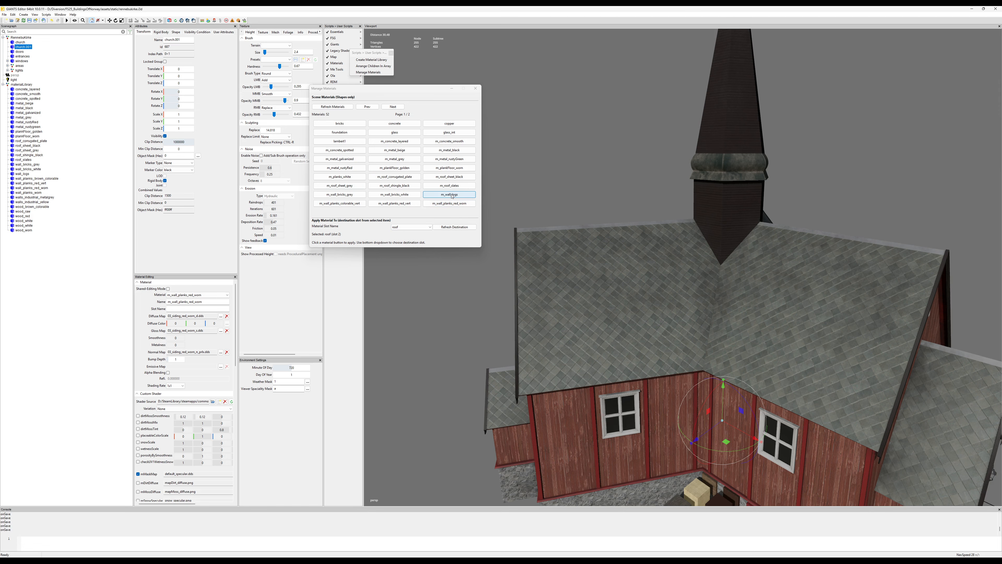
{"action": "left_click", "coordinate": [395, 185]}
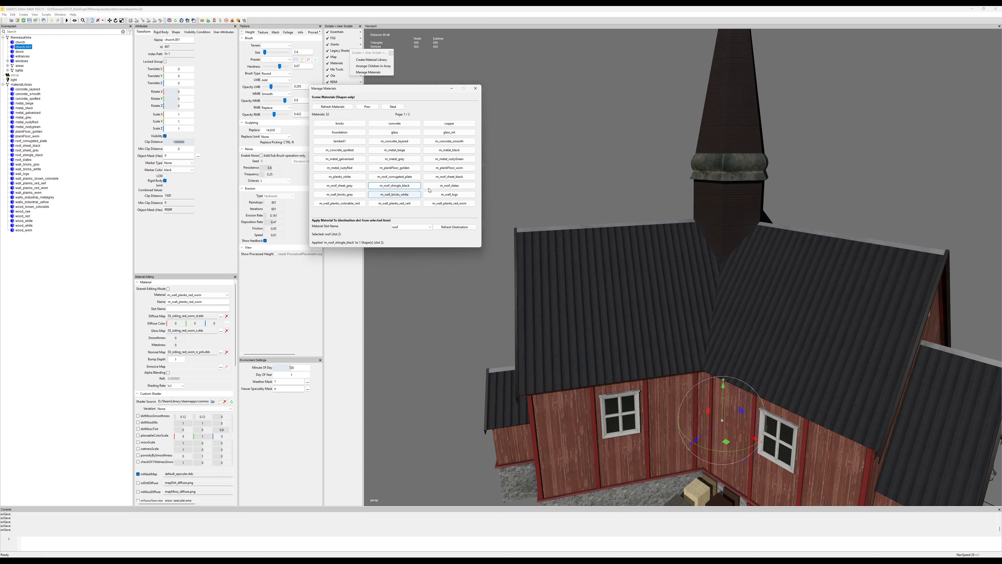
{"action": "left_click", "coordinate": [446, 186]}
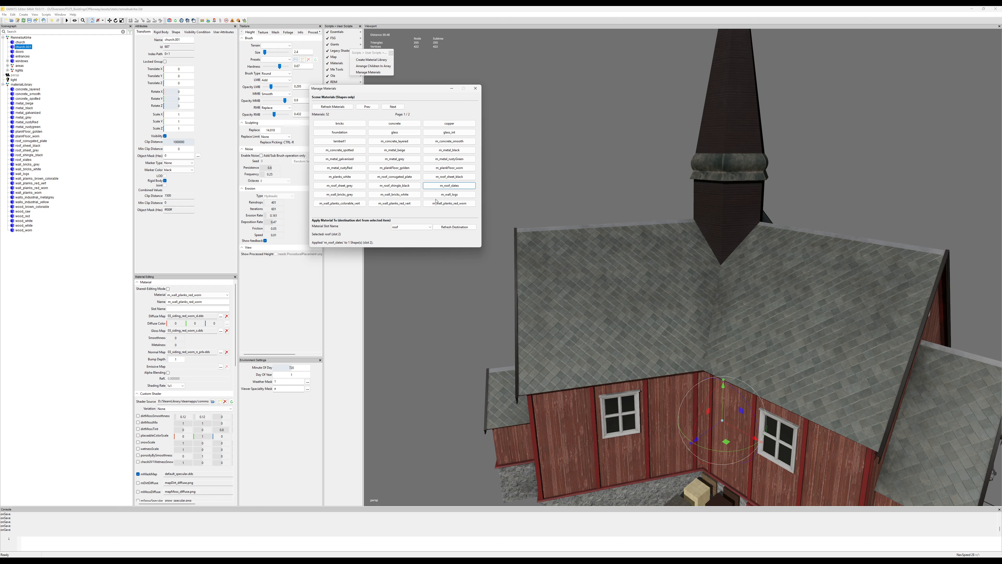
Try m_roof_sheet_grey, m_wall_planks_red_vert and m_wall_planks_red_worn on the church's roof slot, and settle on m_roof_slates.
{"action": "left_click", "coordinate": [339, 185]}
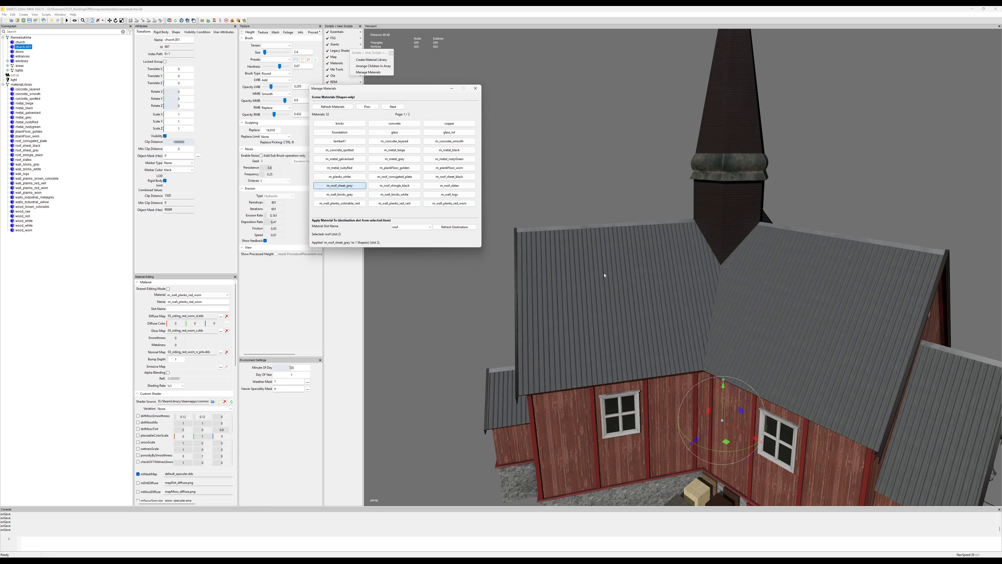
{"action": "left_click", "coordinate": [348, 198]}
{"action": "left_click", "coordinate": [394, 203]}
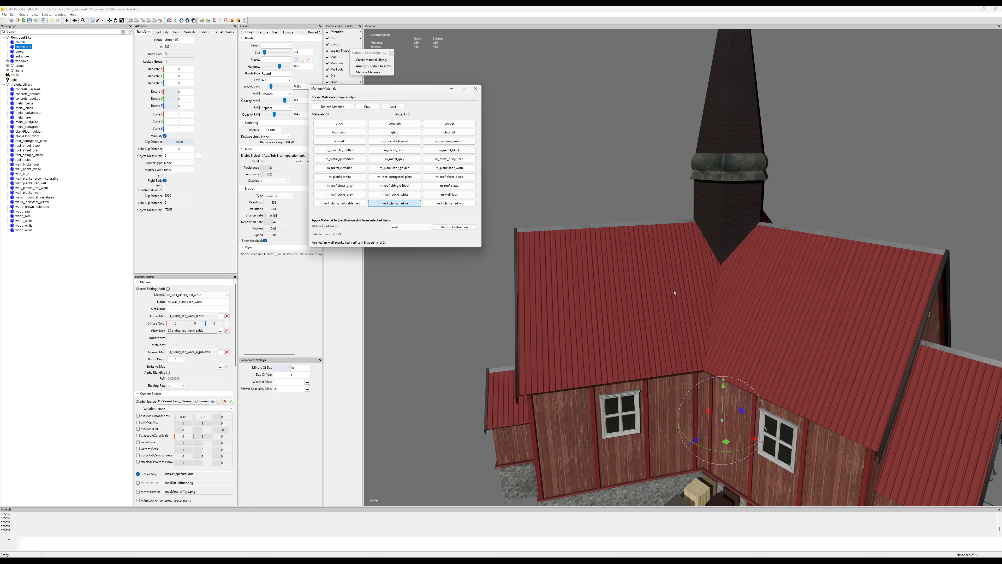
{"action": "left_click", "coordinate": [448, 203]}
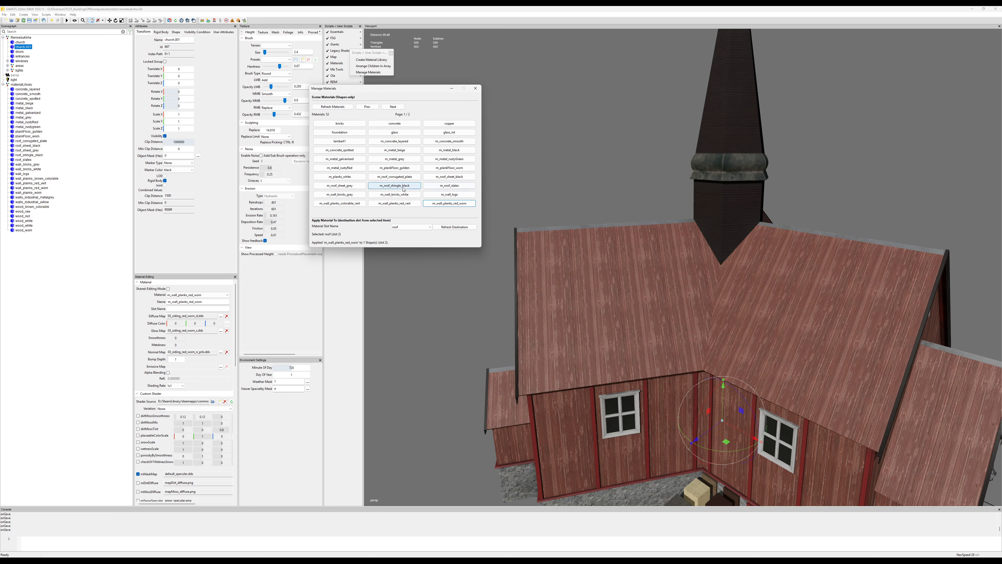
{"action": "left_click", "coordinate": [449, 185]}
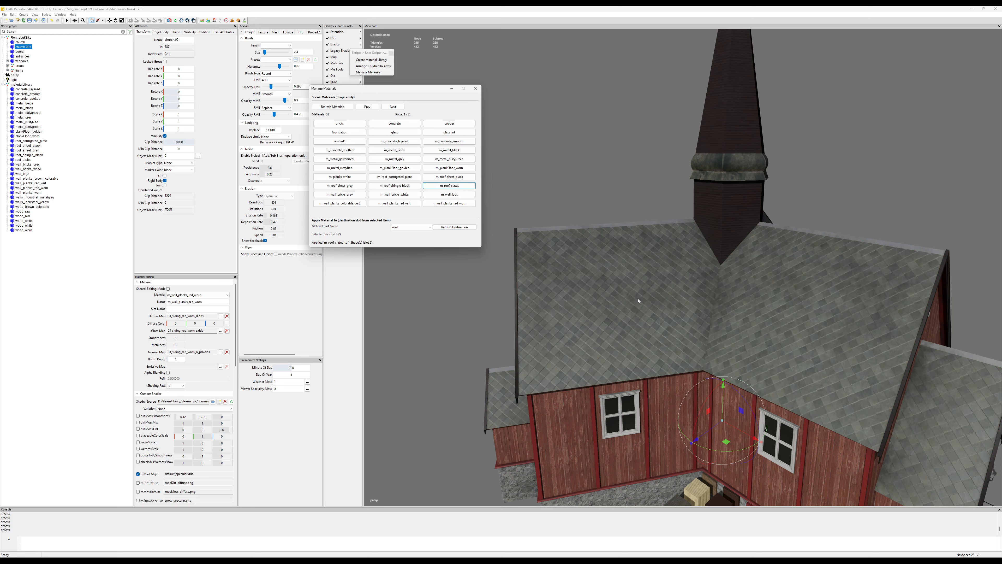
{"action": "scroll", "coordinate": [638, 300], "scroll_direction": "down", "scroll_amount": 10}
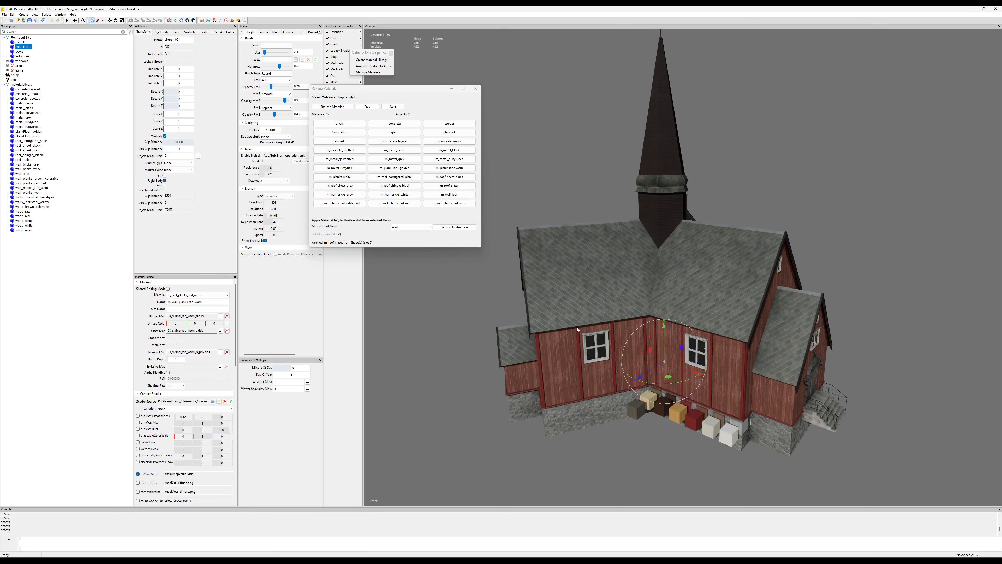